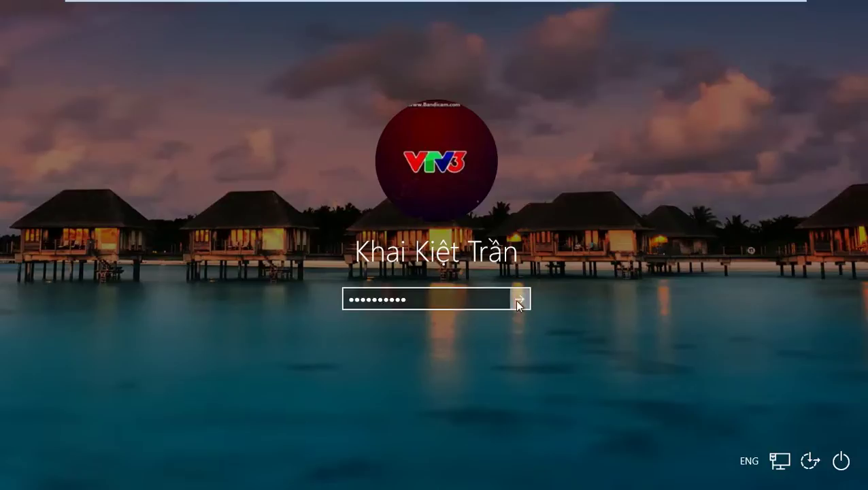
Step: Minimize the full-screen Windows 10 VM to get back to the host desktop
mouse_move(651, 4)
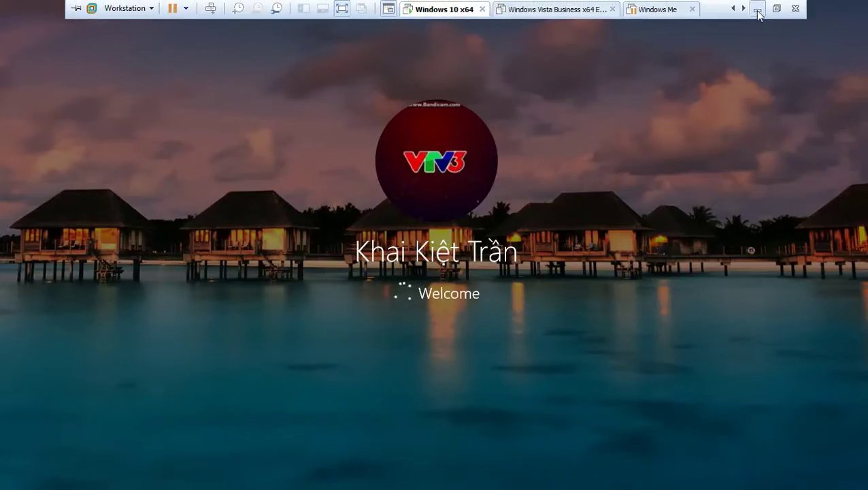
left_click(756, 9)
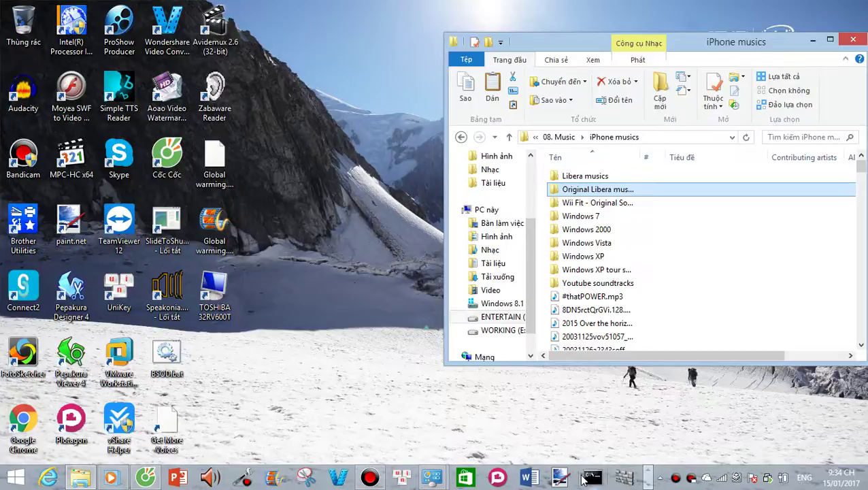
Step: Check the Windows Vista VM from the taskbar previews, then start playing the Salva Me track
left_click(648, 482)
mouse_move(241, 479)
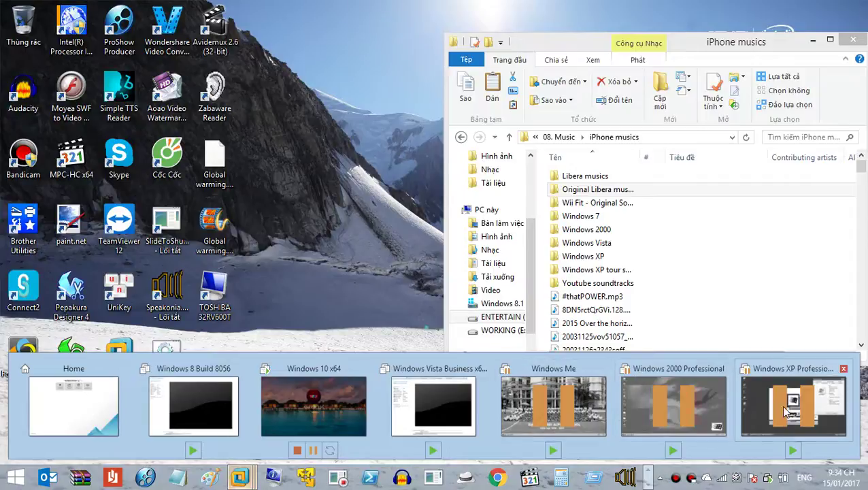
mouse_move(780, 404)
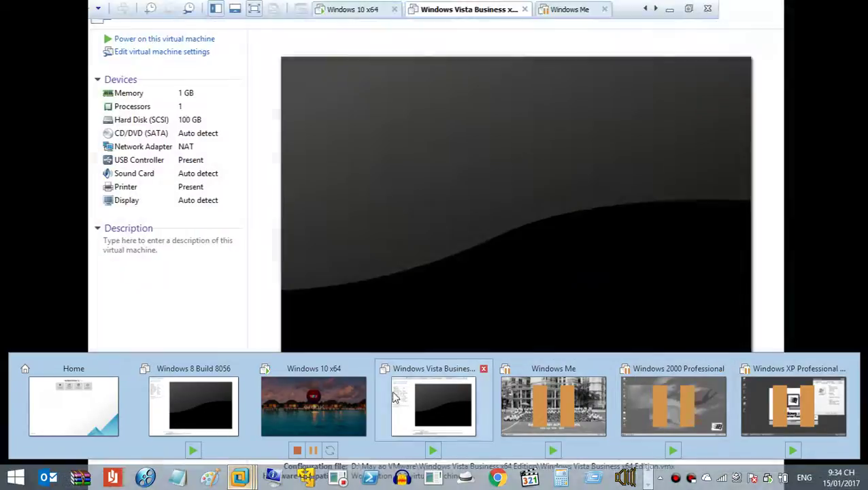
left_click(393, 401)
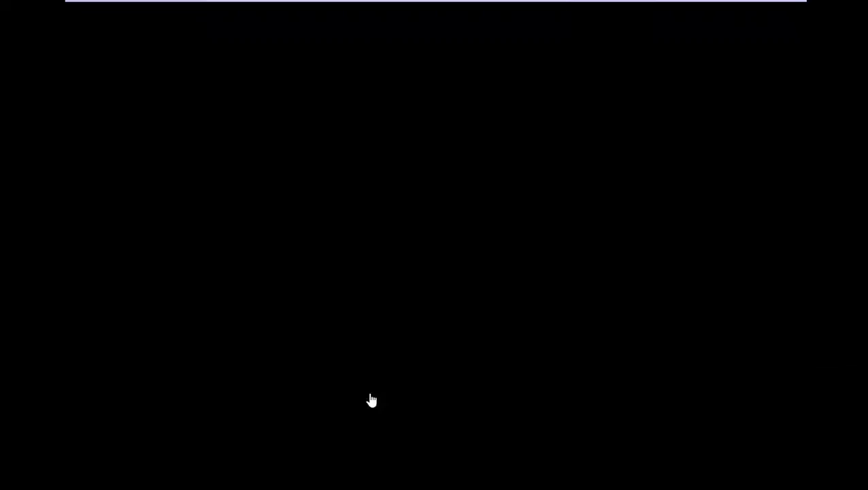
left_click(755, 9)
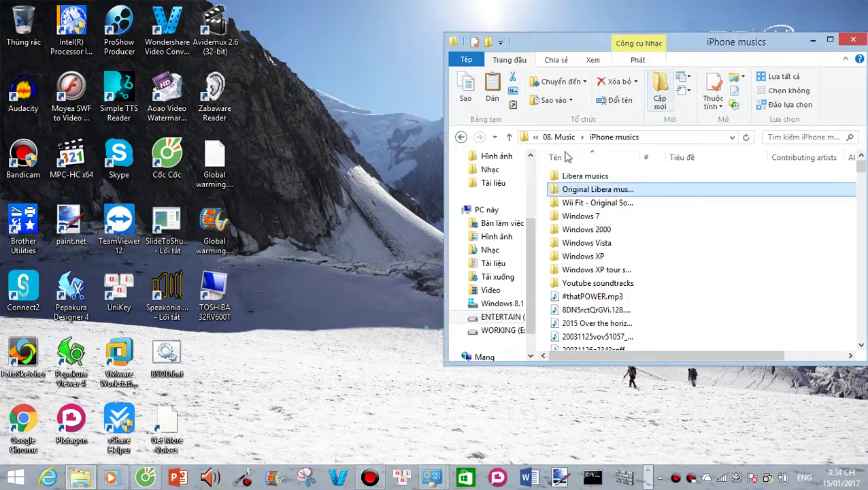
left_click(122, 476)
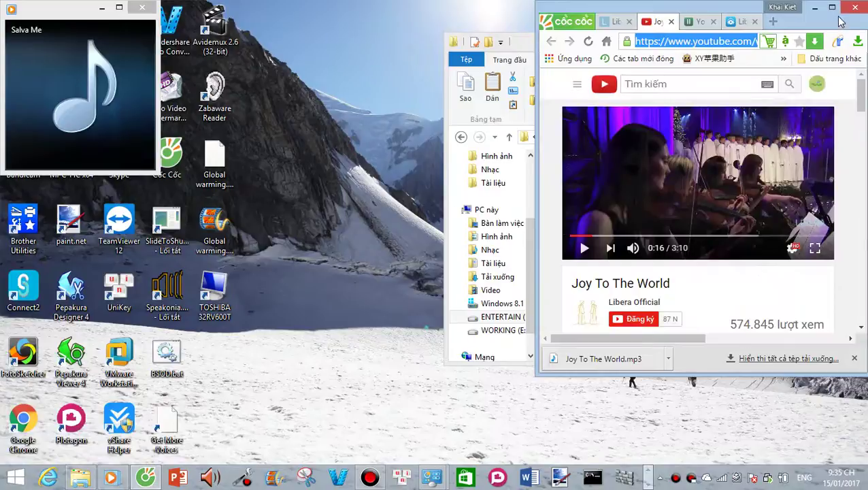
Step: Maximize the Cốc Cốc window and open a new empty tab
left_click(830, 6)
left_click(555, 7)
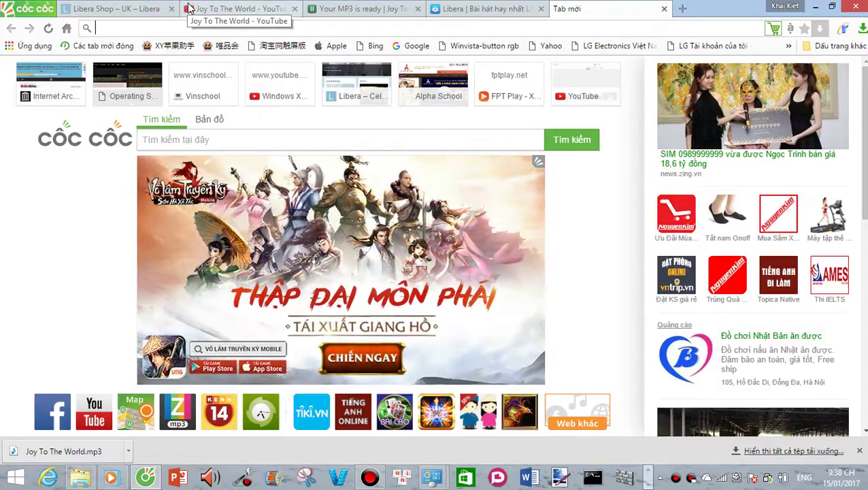
Step: Switch to the 'Your MP3 is ready' tab for Joy To The World and bring up the host taskbar icons
left_click(448, 5)
key("ctrl+shift+Tab")
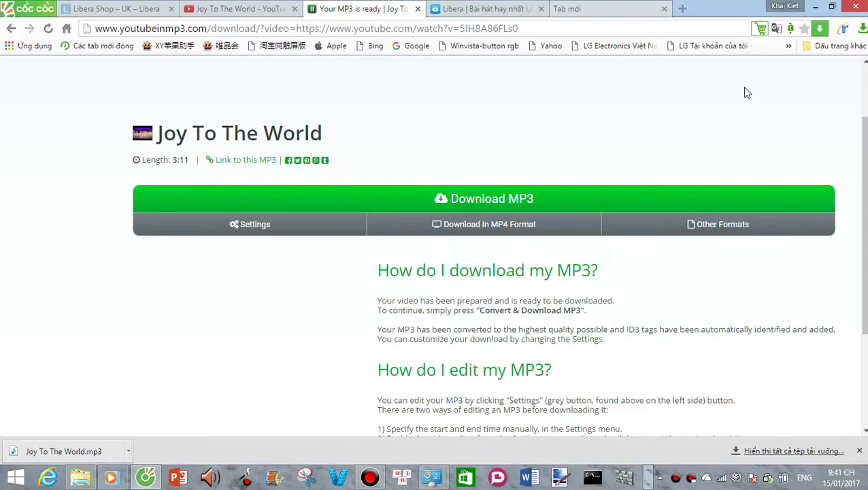
left_click(646, 478)
Step: Bring the Windows 10 VM back full screen and open Language preferences from the VIE tray indicator
mouse_move(240, 478)
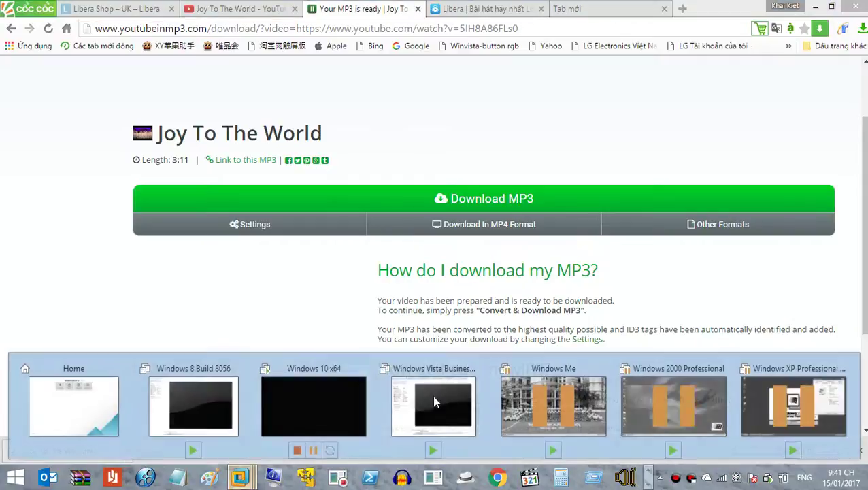
left_click(289, 394)
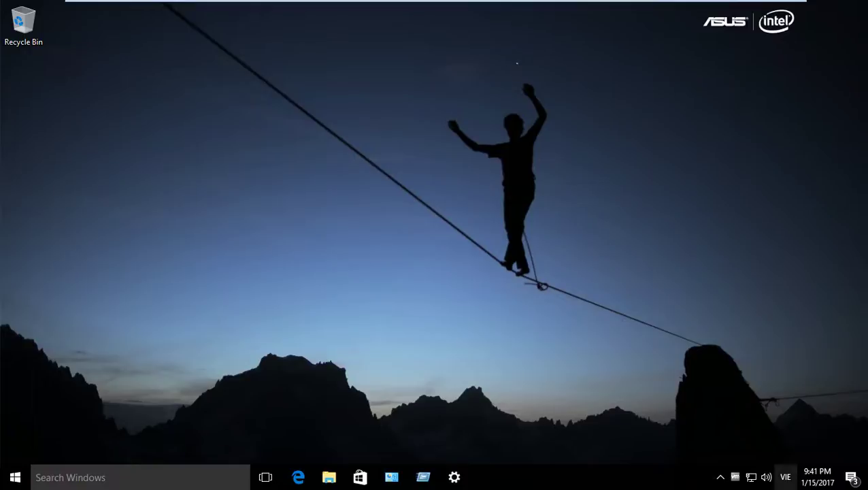
left_click(785, 476)
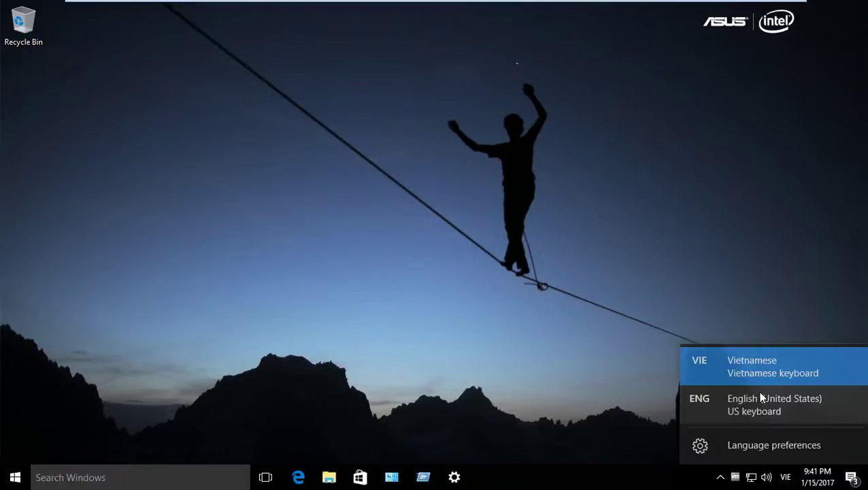
left_click(748, 453)
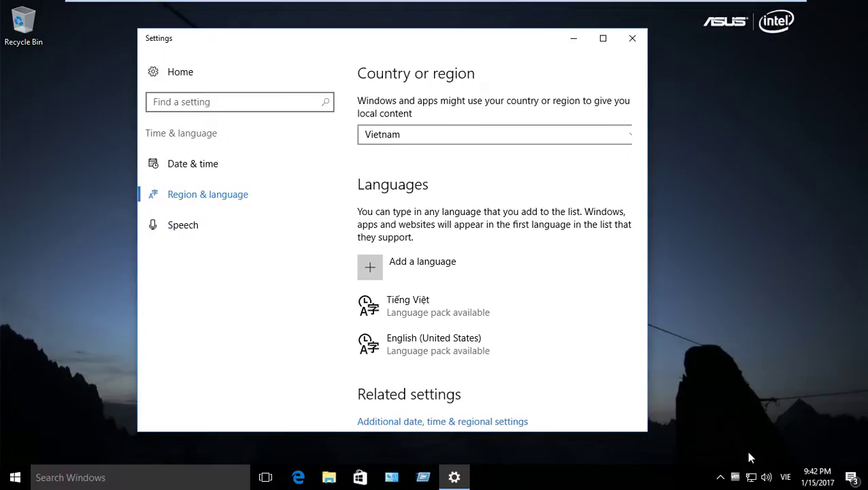
Step: View the Tiếng Việt language options, then bring up Control Panel from the taskbar
left_click(475, 318)
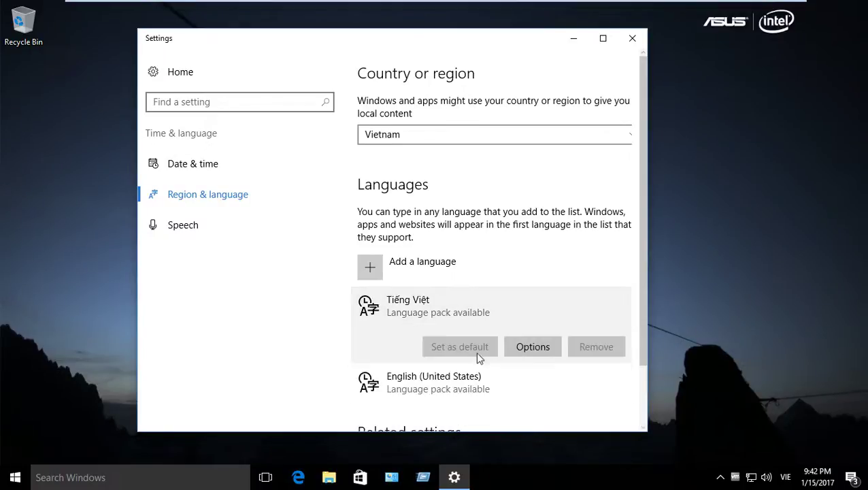
left_click(535, 353)
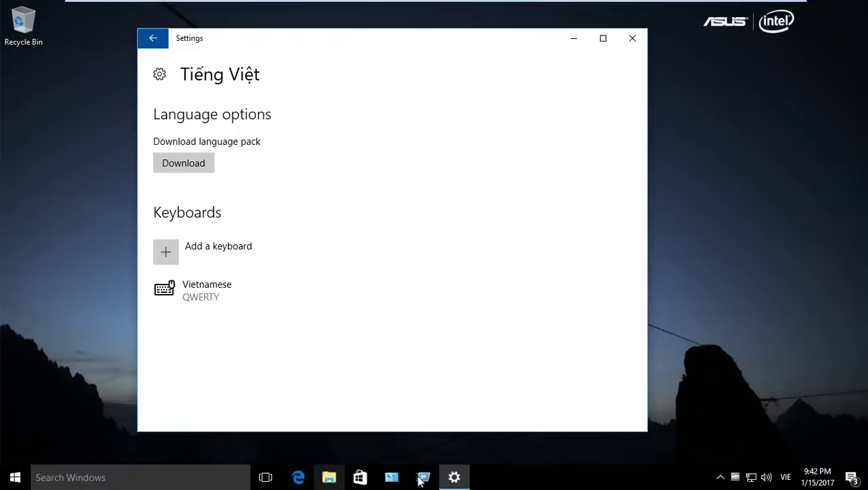
left_click(385, 479)
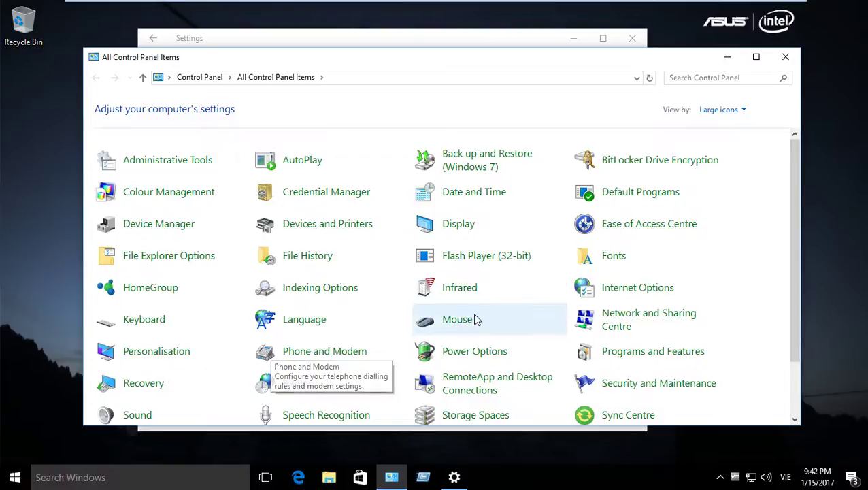
Step: In Control Panel's Language page, check and cancel the English options, then open the Tiếng Việt options
left_click_drag(800, 293, 767, 358)
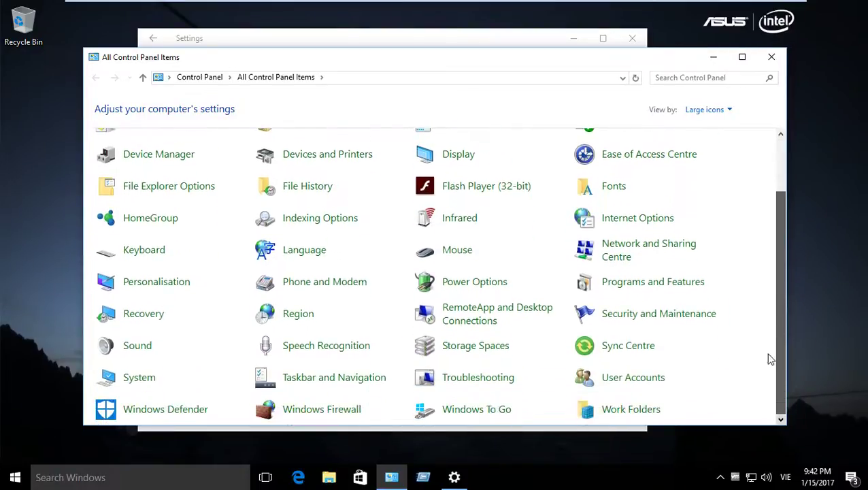
left_click(299, 250)
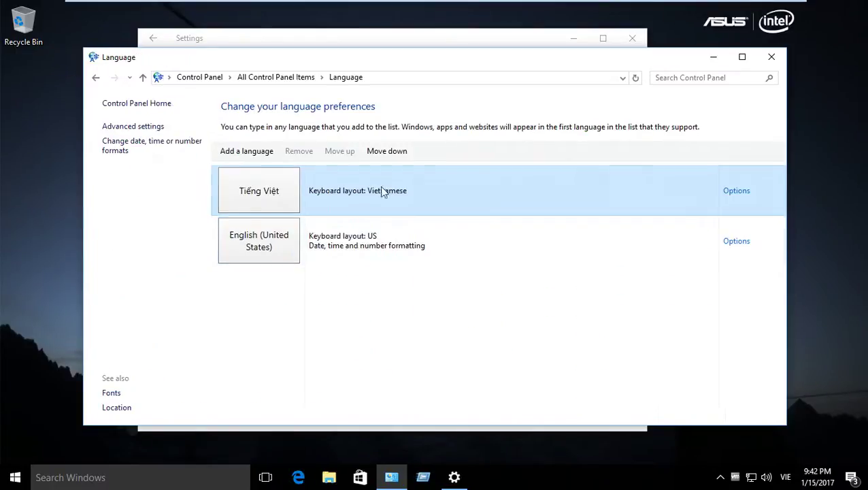
left_click(732, 242)
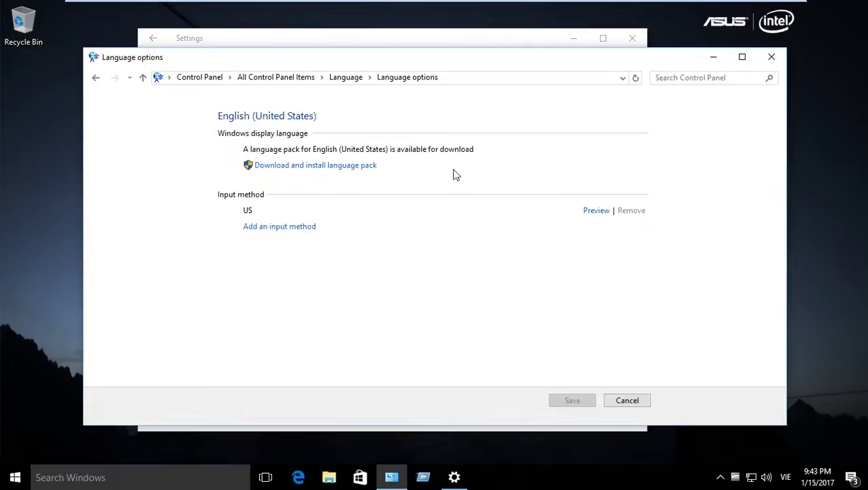
left_click(619, 402)
left_click(735, 192)
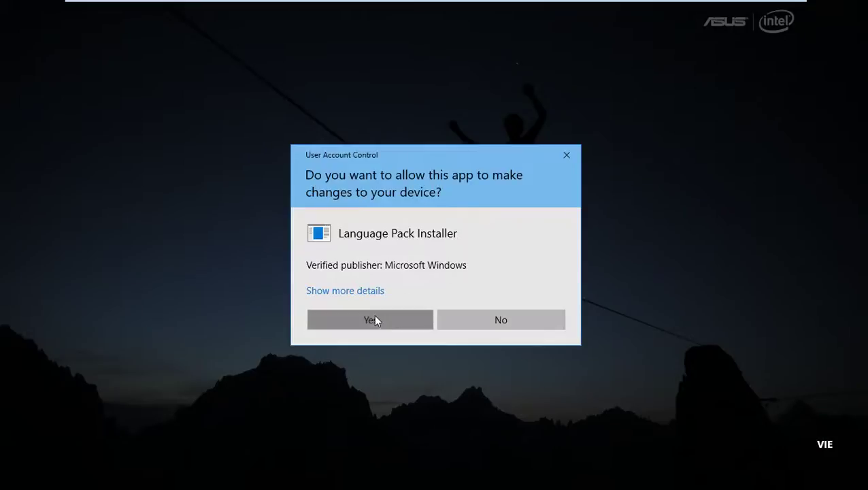
Step: Allow the Language Pack Installer to make changes and switch keyboard input to English
left_click(376, 317)
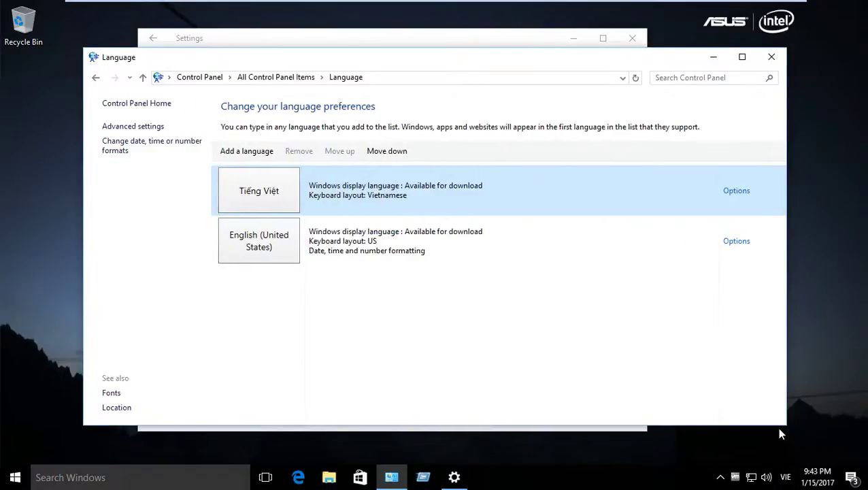
left_click(786, 477)
left_click(800, 395)
Step: Minimize the Language and Settings windows, dismiss the failed update notice, and restore the Tiếng Việt page
left_click(710, 58)
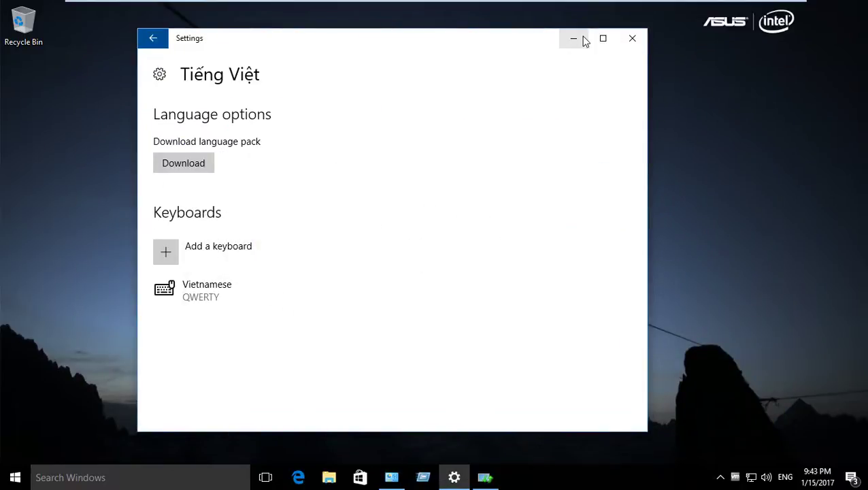
left_click(573, 38)
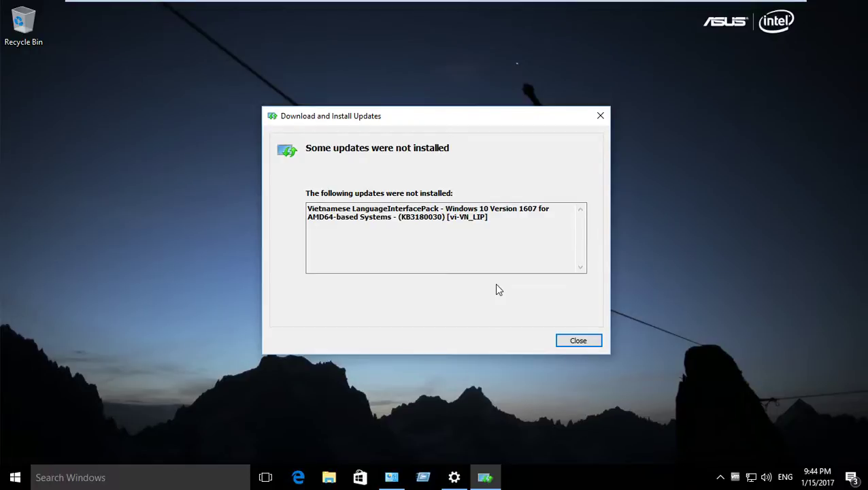
left_click(577, 341)
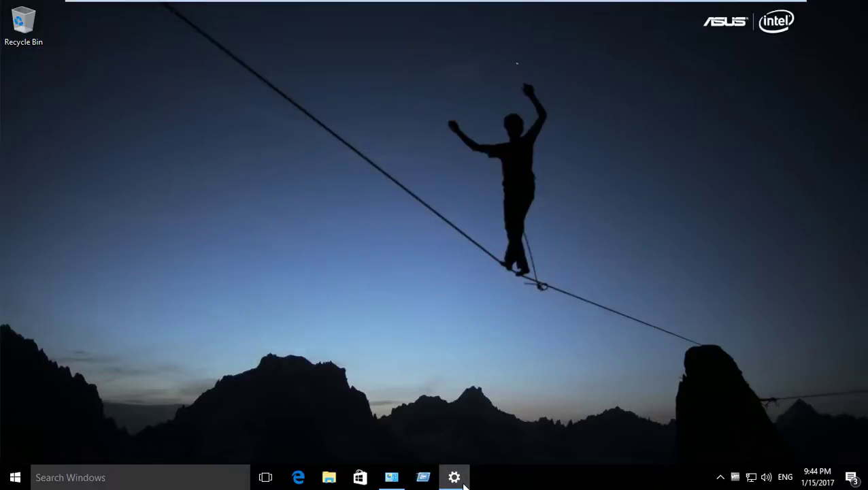
left_click(458, 481)
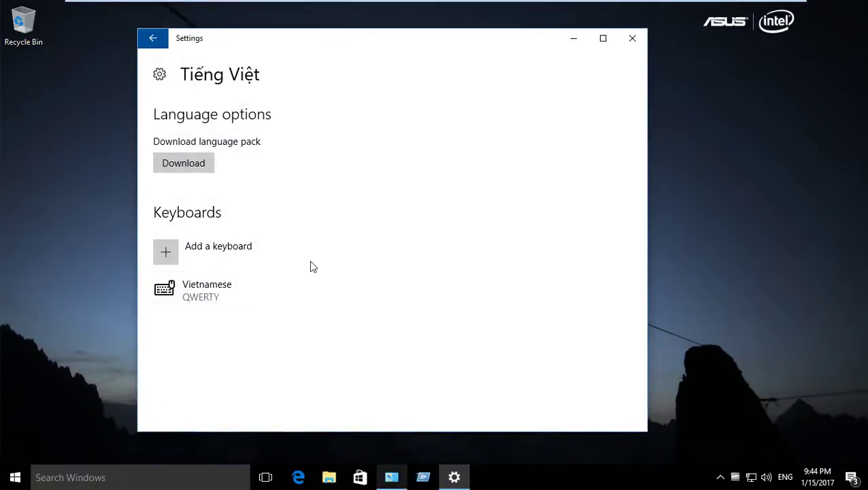
Step: Restart the Vietnamese language pack download, then close the Control Panel Language and Settings windows
left_click(169, 162)
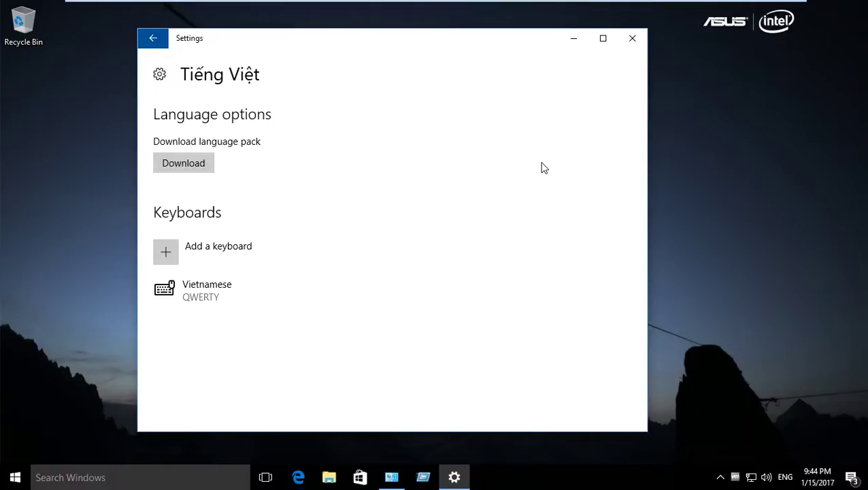
left_click(208, 162)
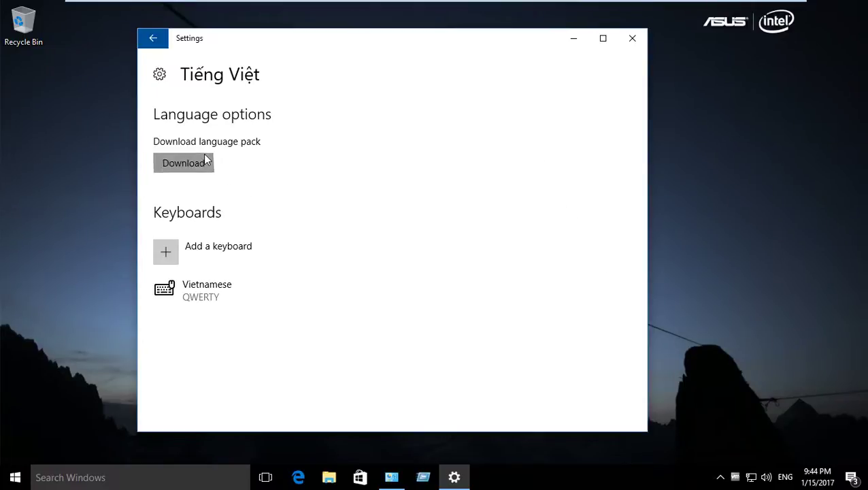
left_click(390, 479)
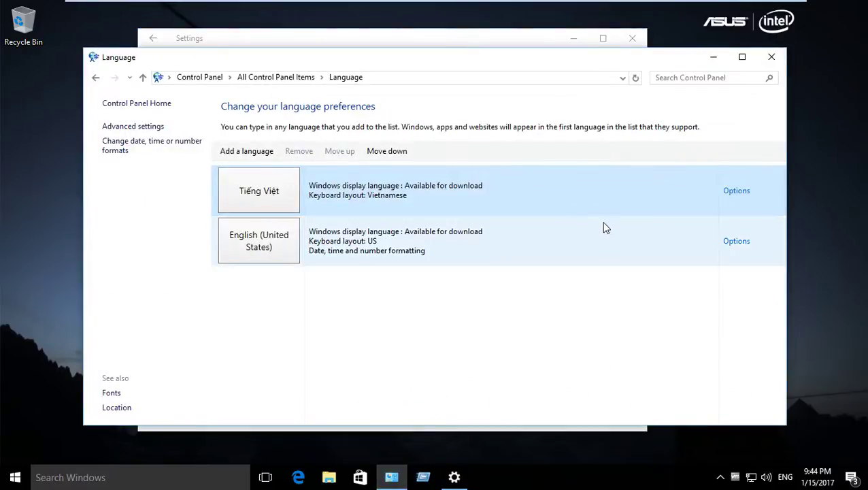
left_click_drag(575, 65, 550, 255)
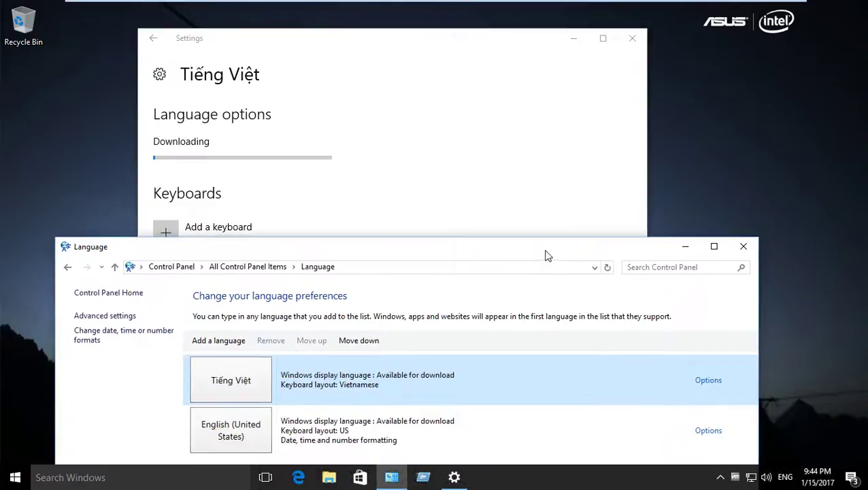
left_click(742, 246)
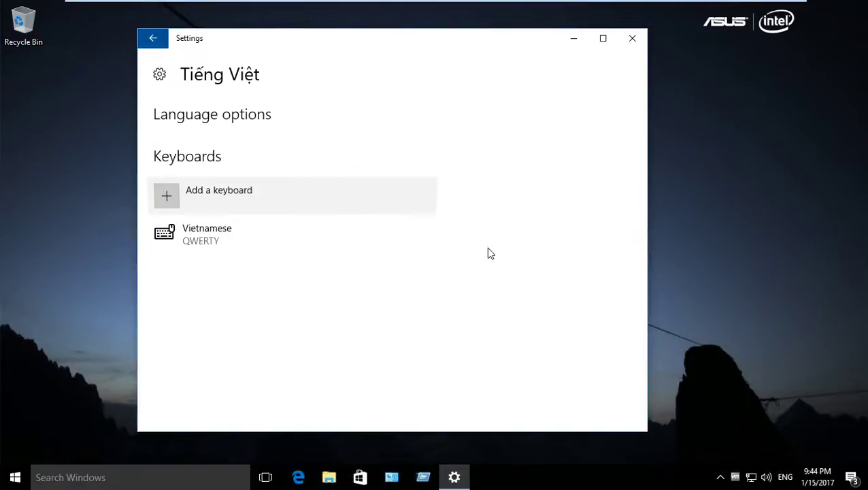
left_click(634, 39)
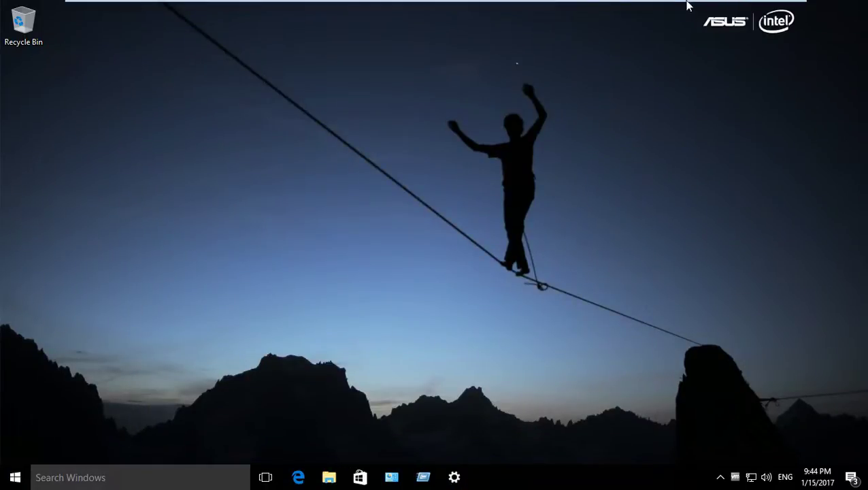
Step: Minimize the Windows 10 VM to the host desktop, then bring it back full screen
mouse_move(687, 6)
left_click(756, 9)
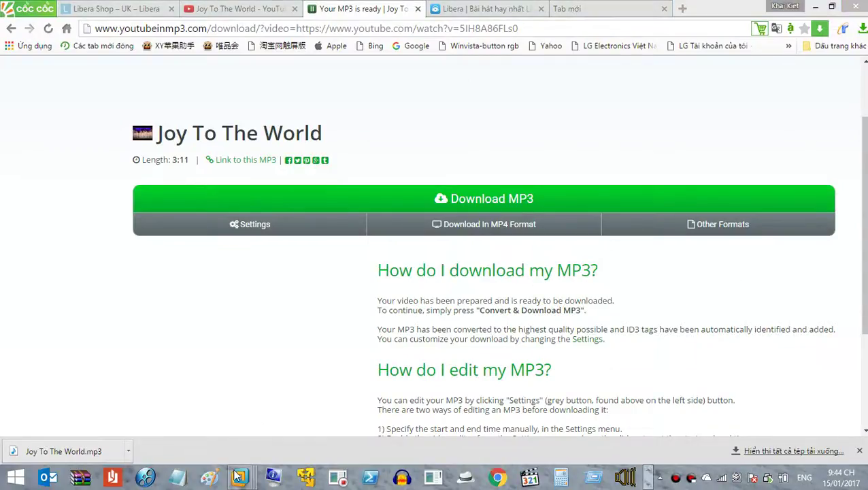
mouse_move(239, 476)
left_click(319, 394)
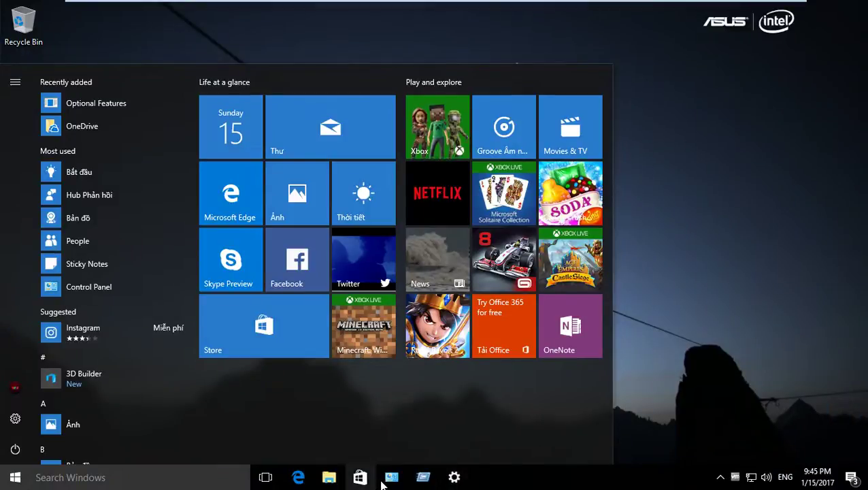
Step: Scroll the Control Panel items list and open the Language page
left_click(498, 376)
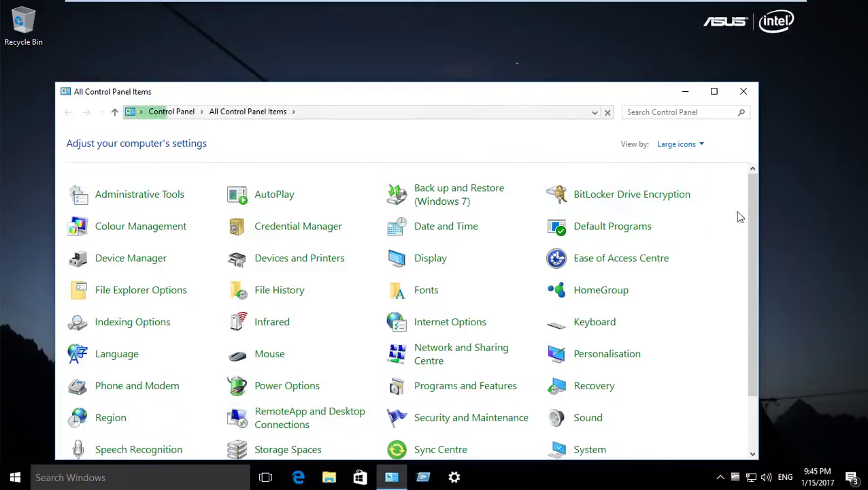
left_click_drag(750, 207, 760, 288)
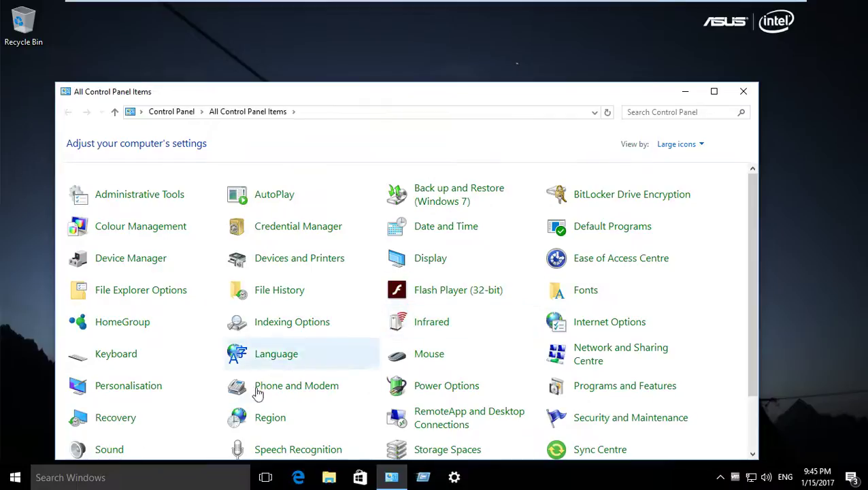
left_click(261, 359)
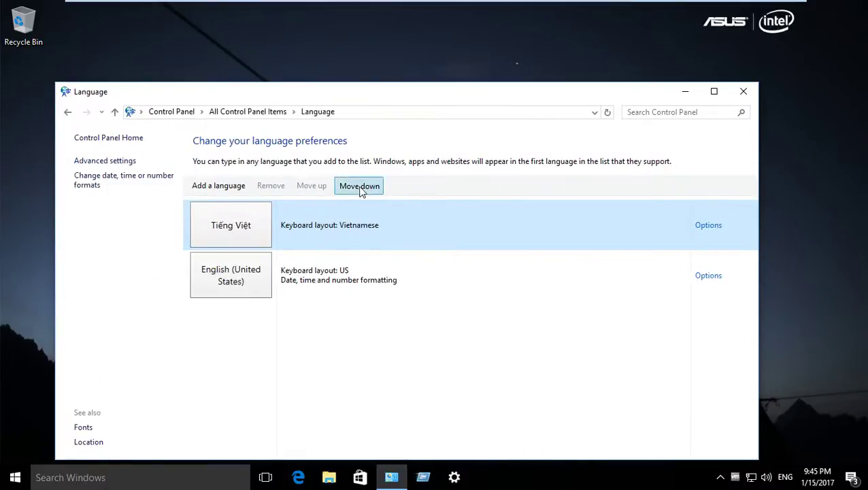
Step: Remove Tiếng Việt from the language list and add Vietnamese back again
left_click(275, 189)
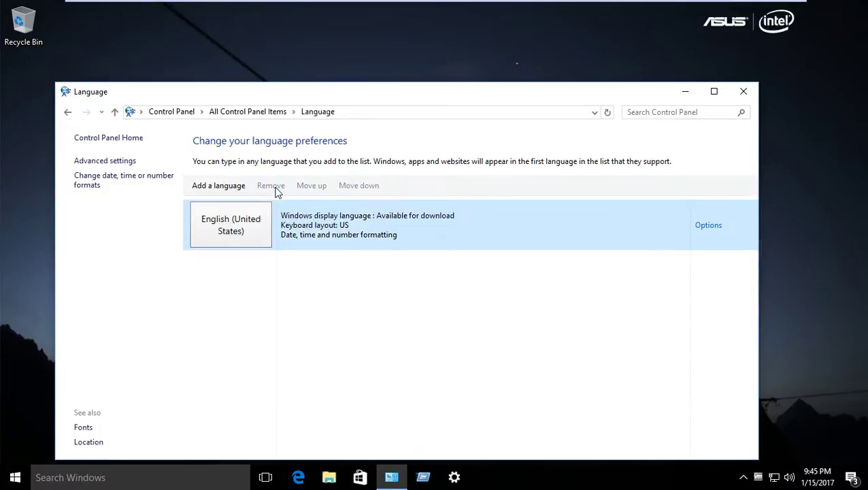
left_click(234, 185)
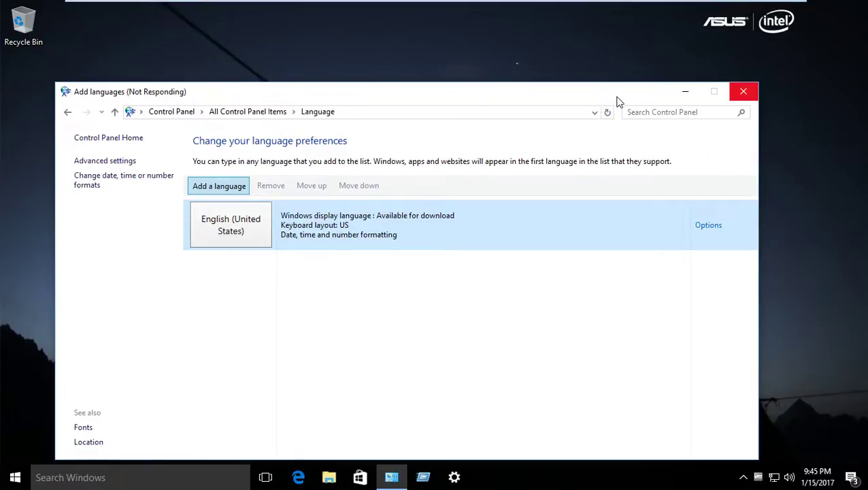
scroll(714, 292, "down", 5)
scroll(718, 296, "down", 20)
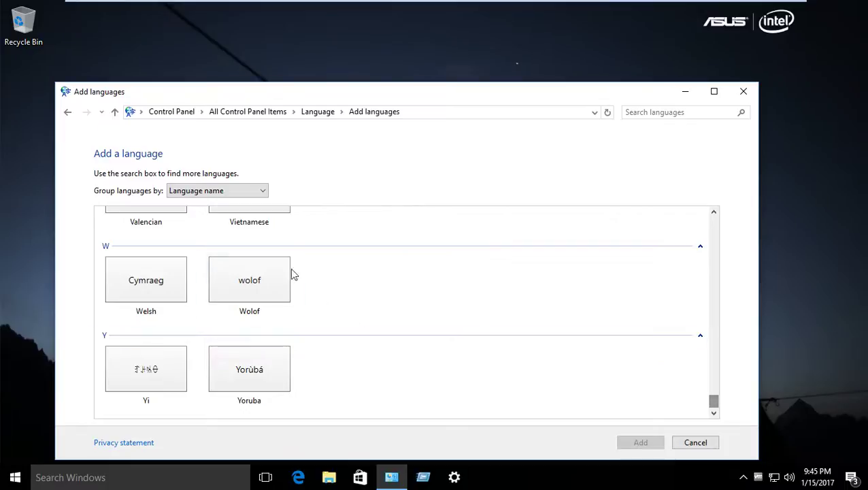
left_click(287, 217)
left_click(640, 440)
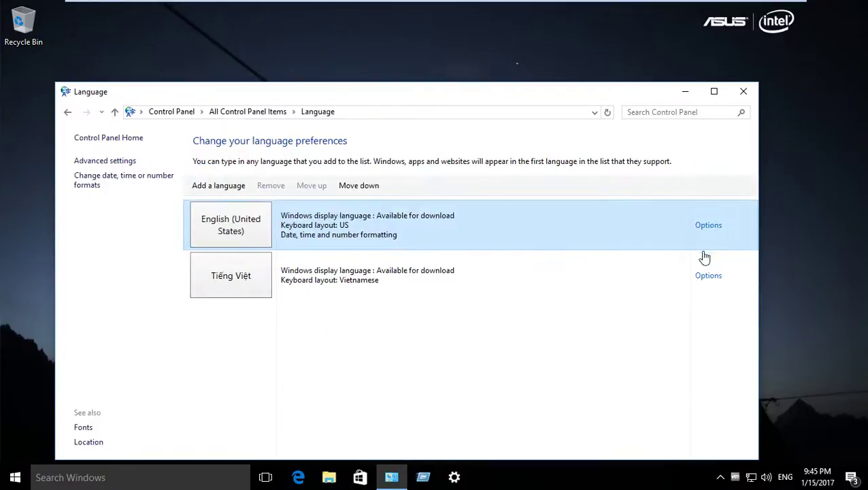
Step: Move Tiếng Việt above English (United States) and open its language options
left_click(559, 287)
left_click(304, 188)
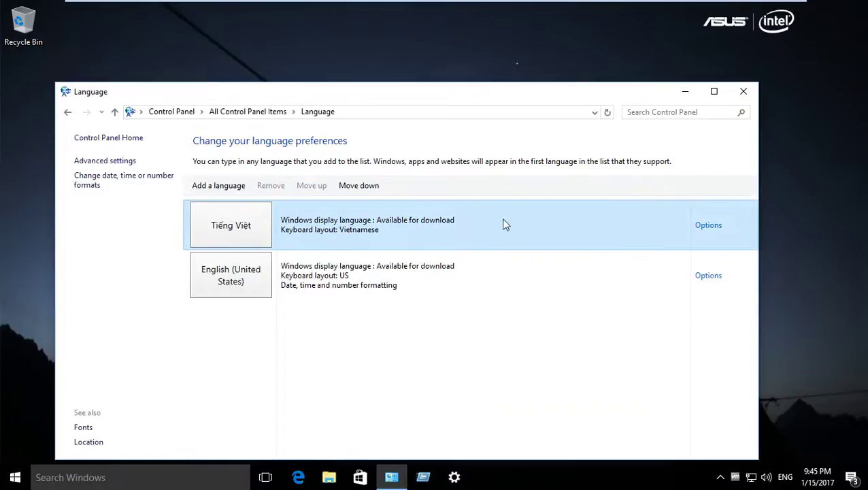
left_click(706, 225)
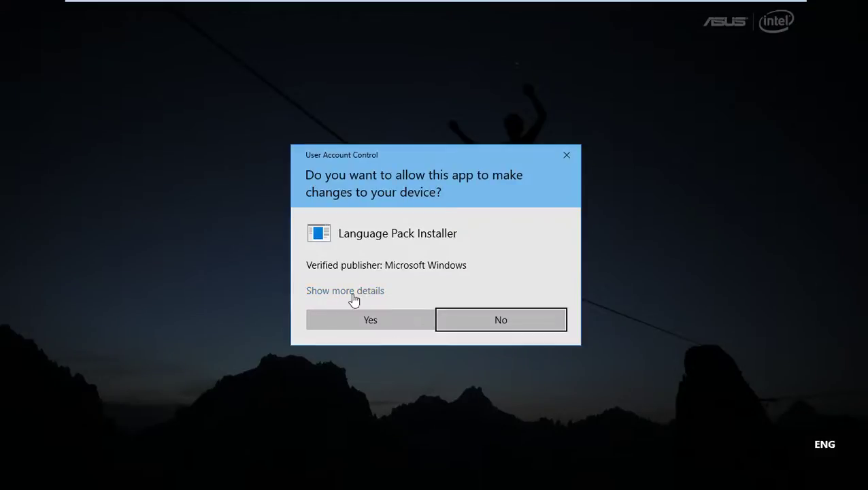
Step: Allow the Language Pack Installer, dismiss the failed-update notice, and minimize the Language window
left_click(352, 291)
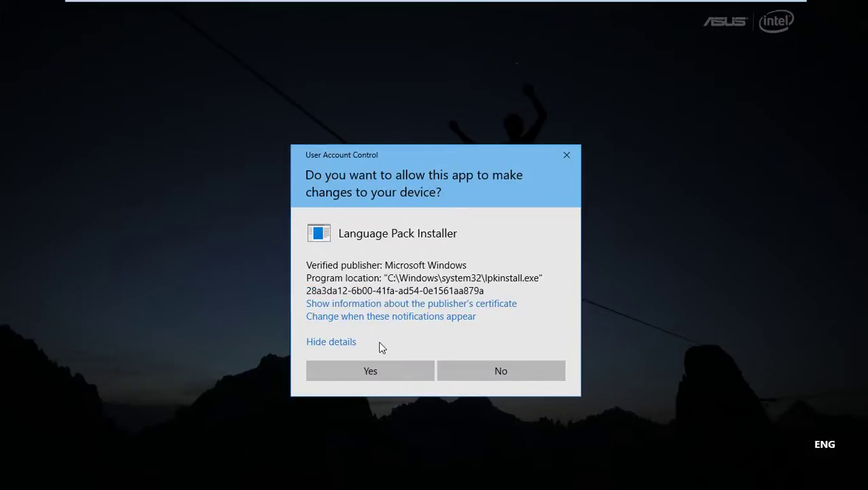
left_click(374, 367)
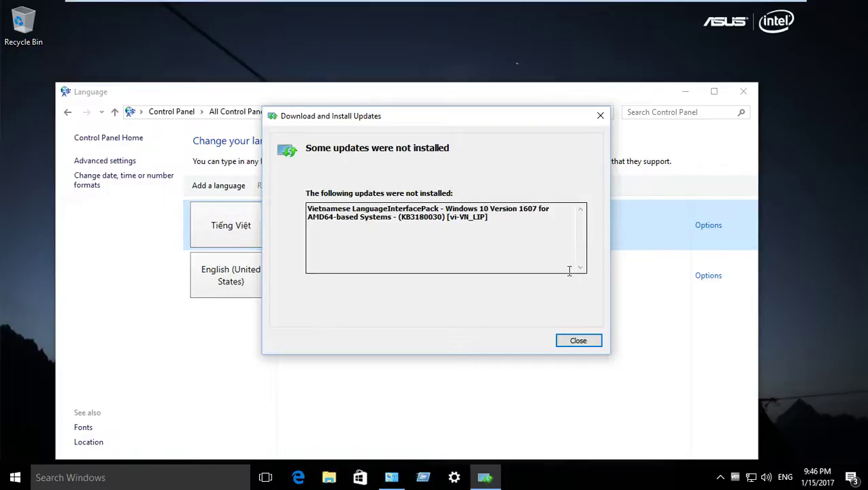
left_click(573, 341)
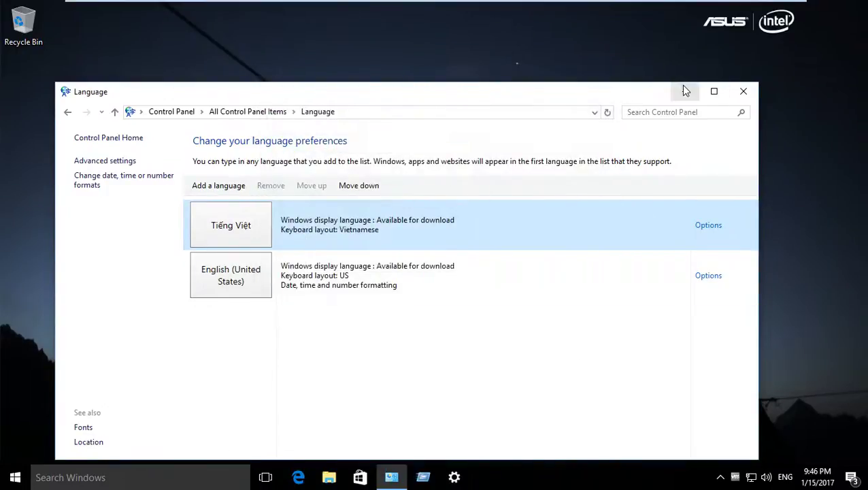
left_click(683, 91)
mouse_move(744, 4)
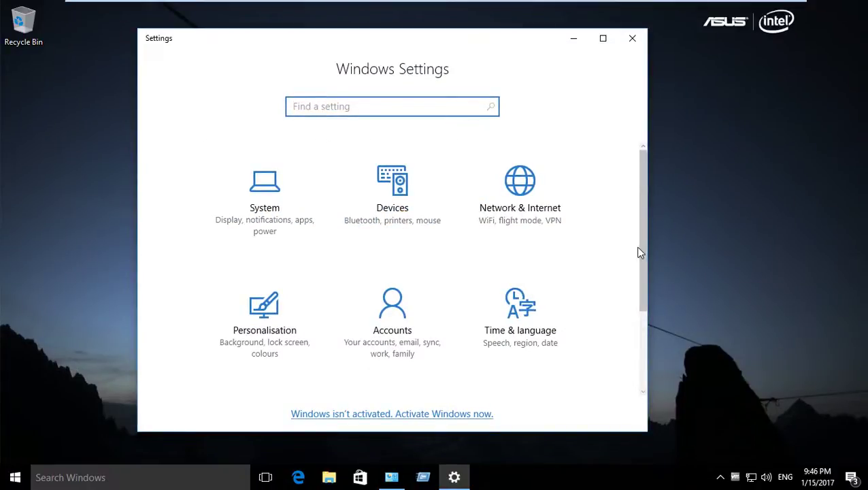
Step: Go to Time & language > Date & time and open Change date and time formats
left_click(552, 320)
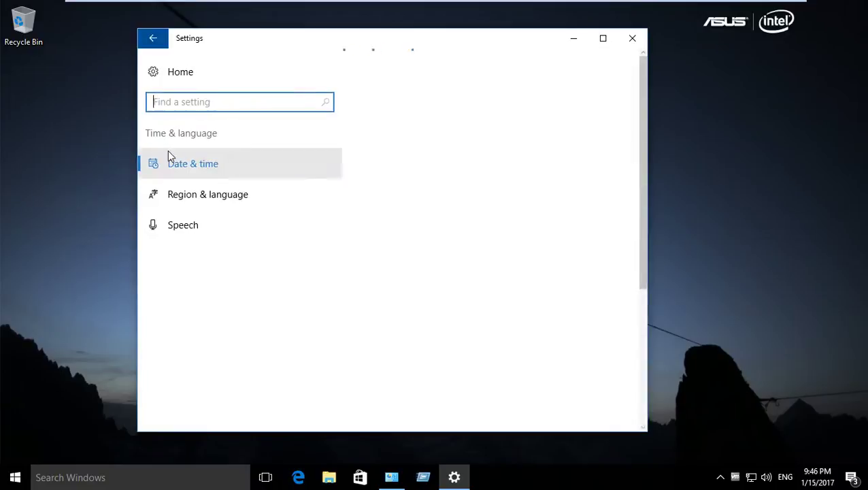
left_click(260, 171)
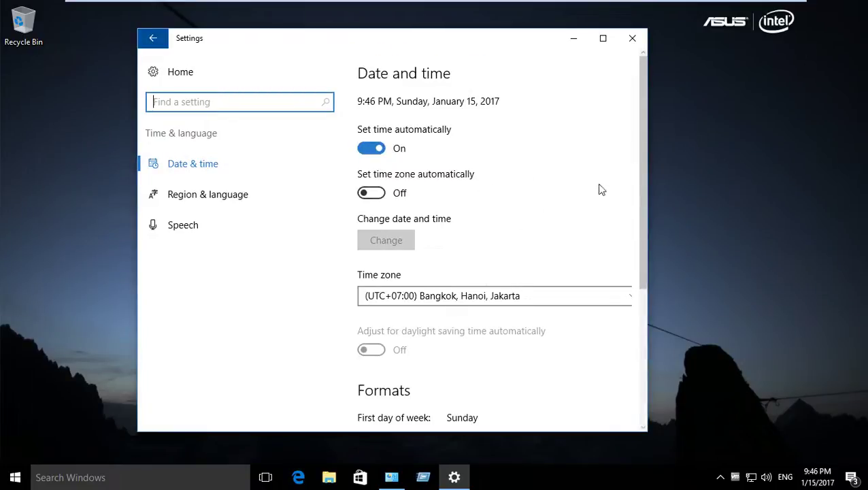
left_click_drag(647, 202, 639, 219)
scroll(632, 278, "down", 3)
left_click(412, 366)
Step: Set the first day of week to Monday and the short date to dd-MMM-yy
left_click(226, 137)
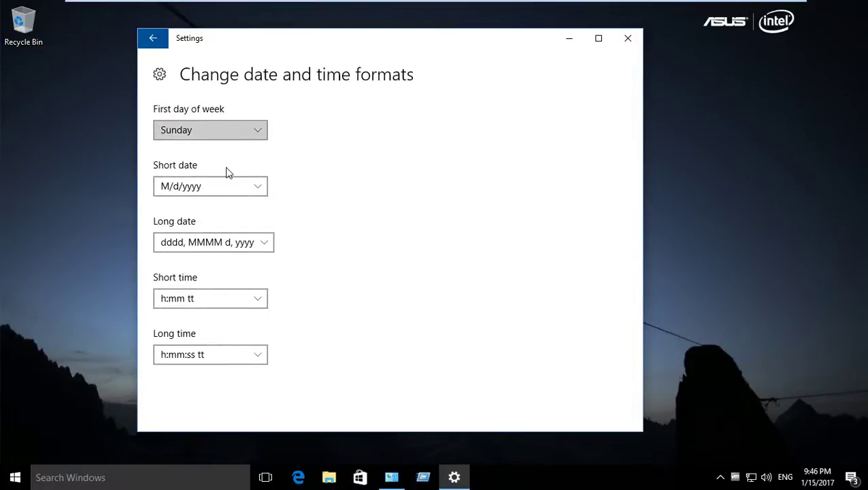
left_click(185, 150)
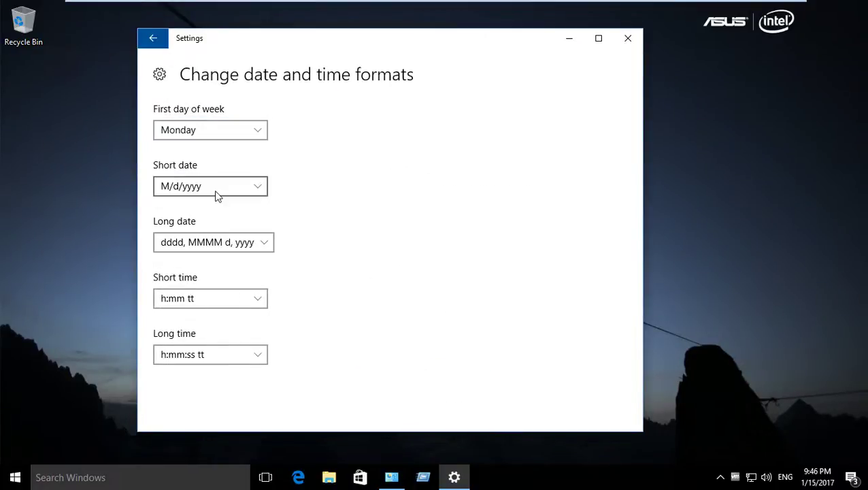
left_click(215, 189)
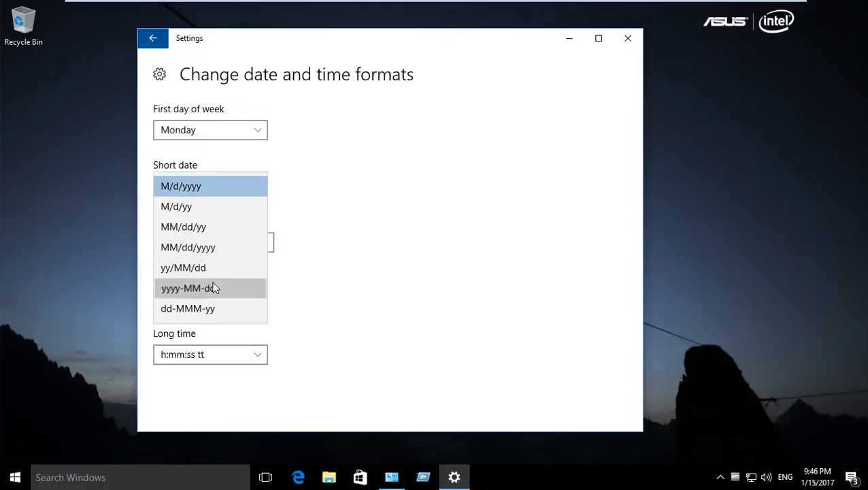
left_click(211, 288)
left_click(206, 188)
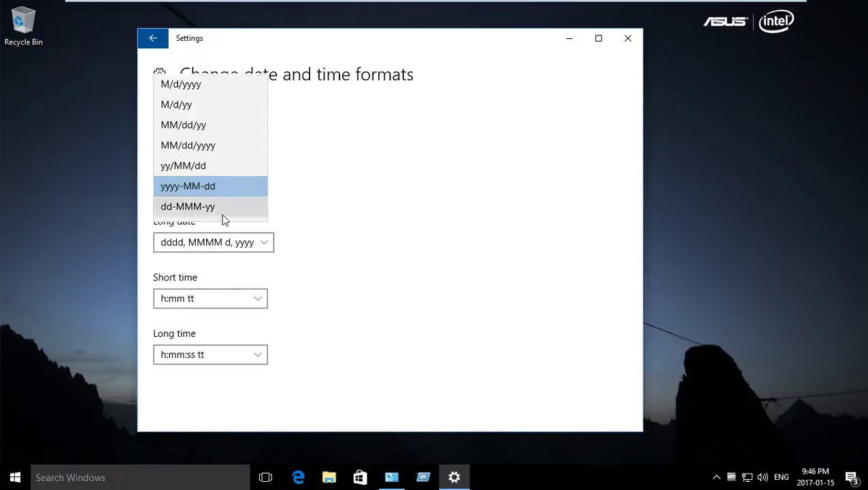
left_click(202, 112)
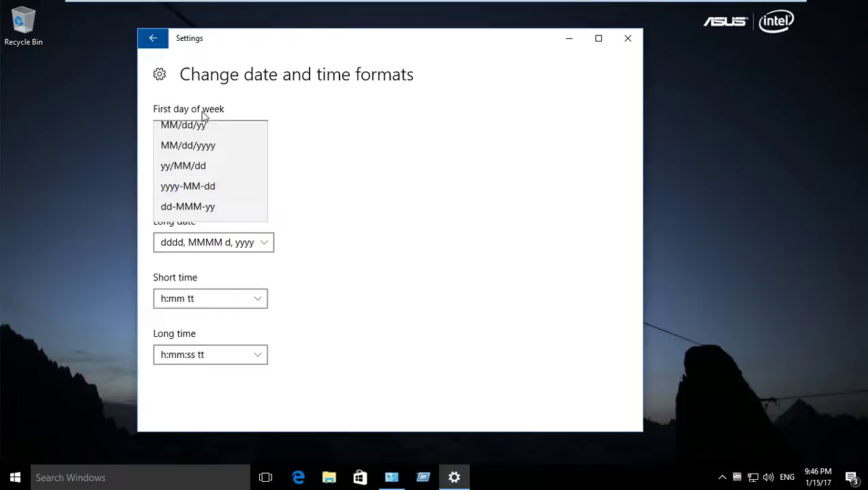
left_click(228, 189)
left_click(219, 287)
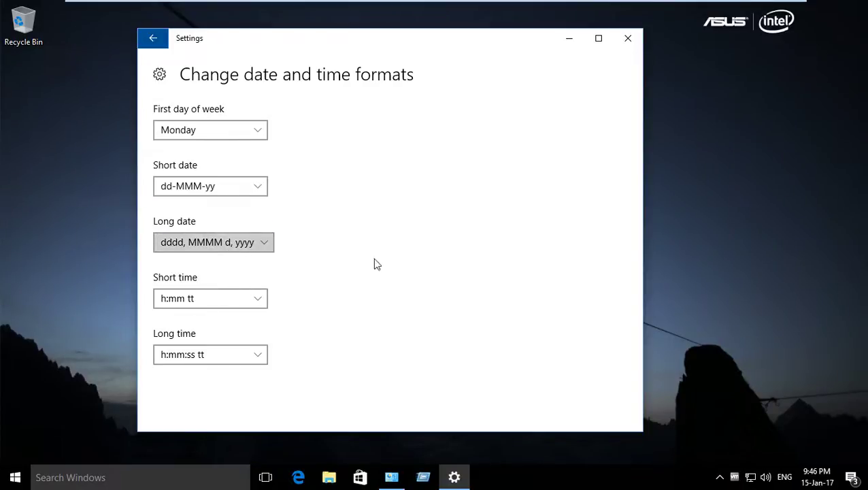
Step: Keep the long date unchanged, reconfirm short date dd-MMM-yy, and return to Settings home
left_click(234, 250)
left_click(356, 210)
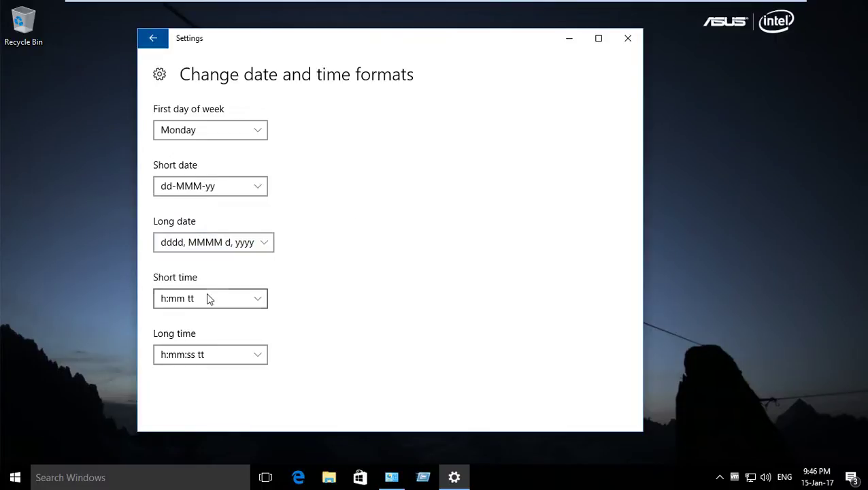
left_click(219, 190)
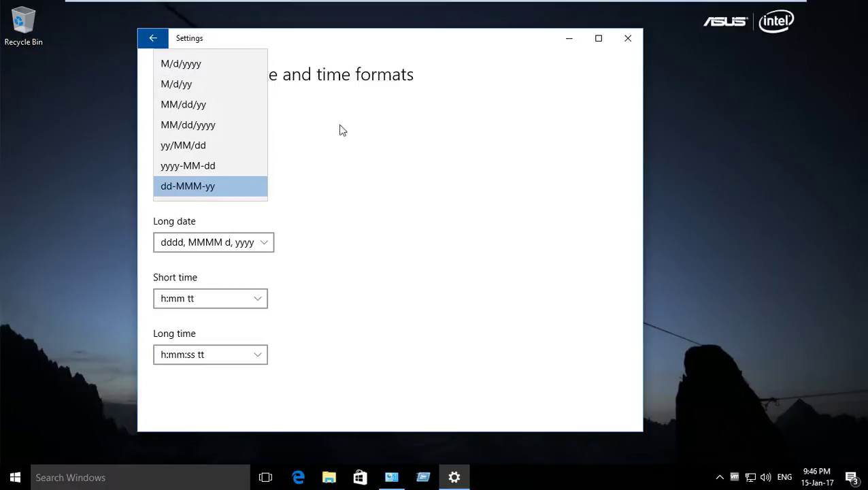
left_click(225, 125)
left_click(224, 194)
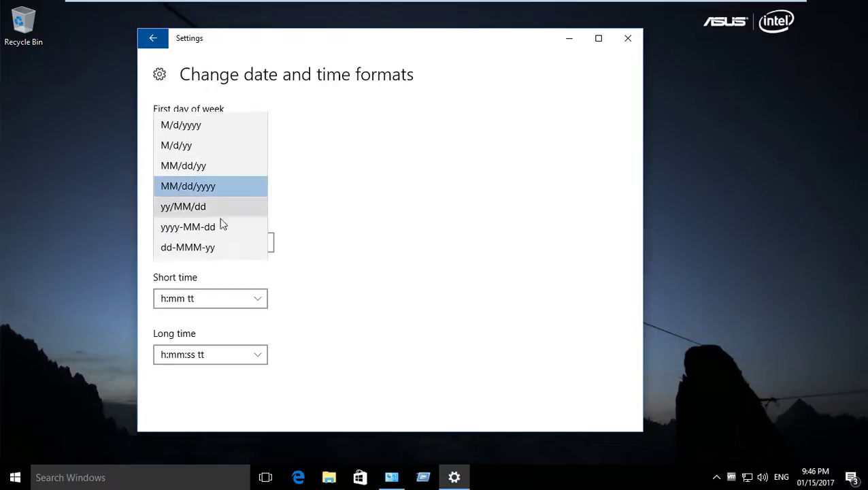
left_click(219, 249)
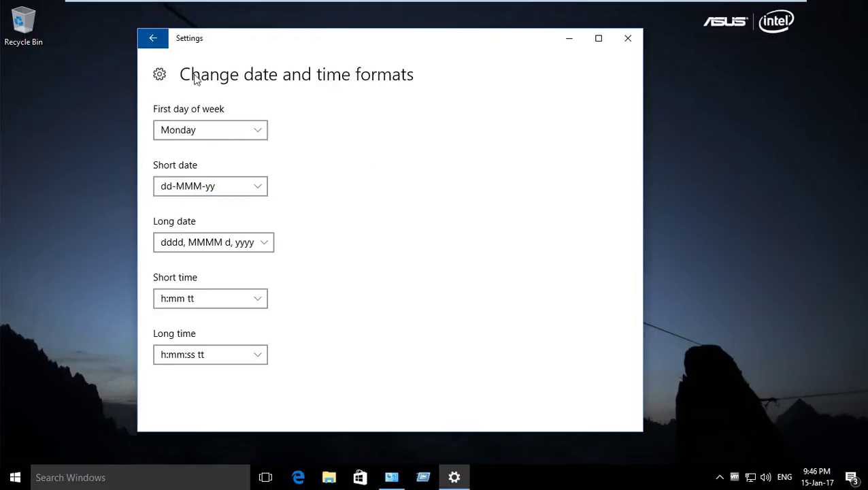
left_click(159, 74)
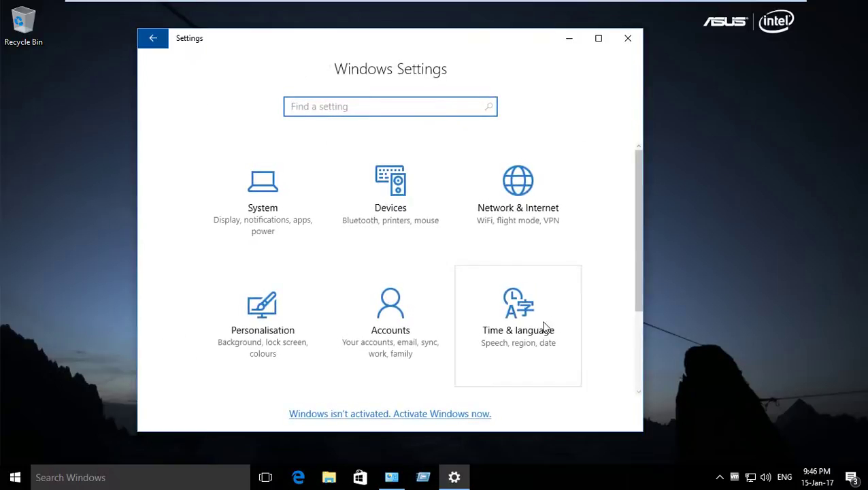
Step: Reopen Time & language, scroll to Formats, and open additional date, time and regional settings
left_click_drag(638, 275, 627, 383)
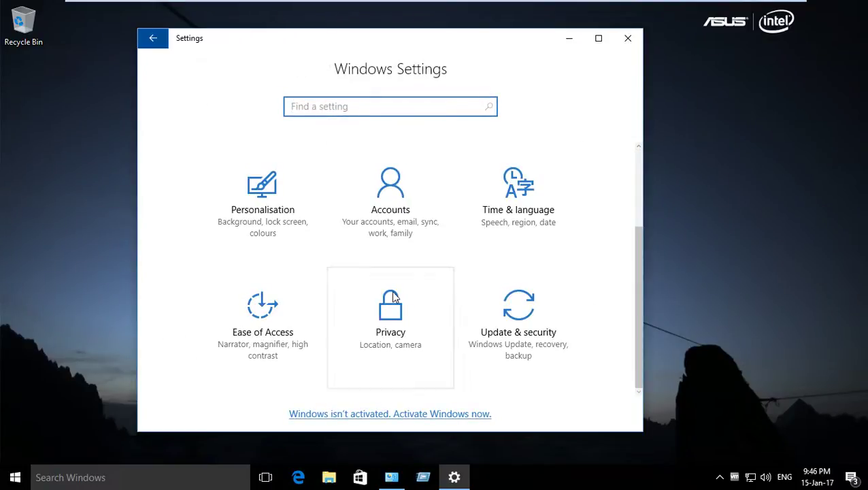
left_click(491, 210)
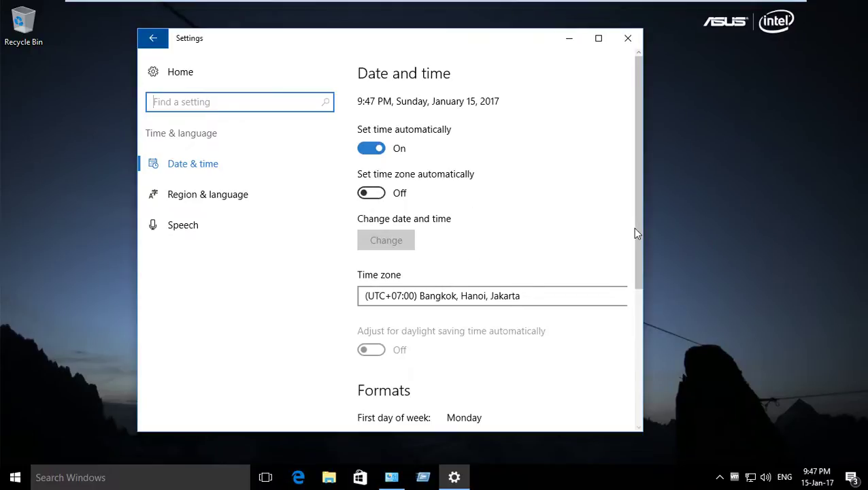
left_click_drag(639, 286, 642, 326)
scroll(642, 328, "down", 5)
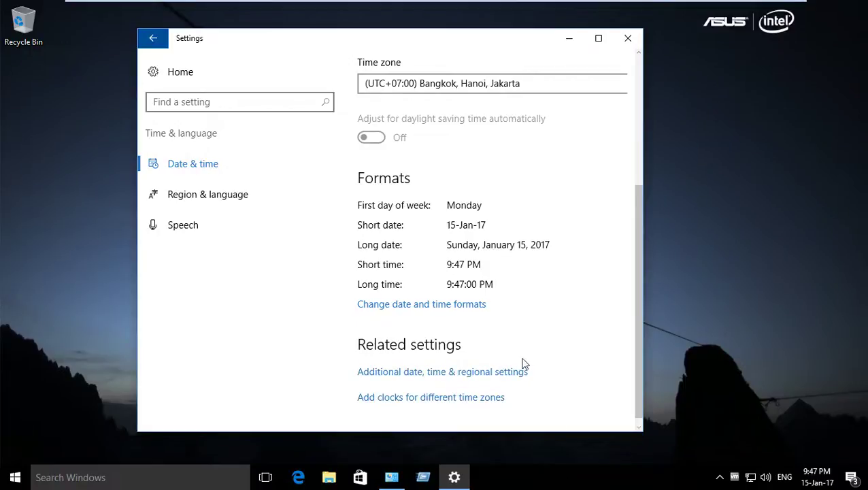
left_click(406, 376)
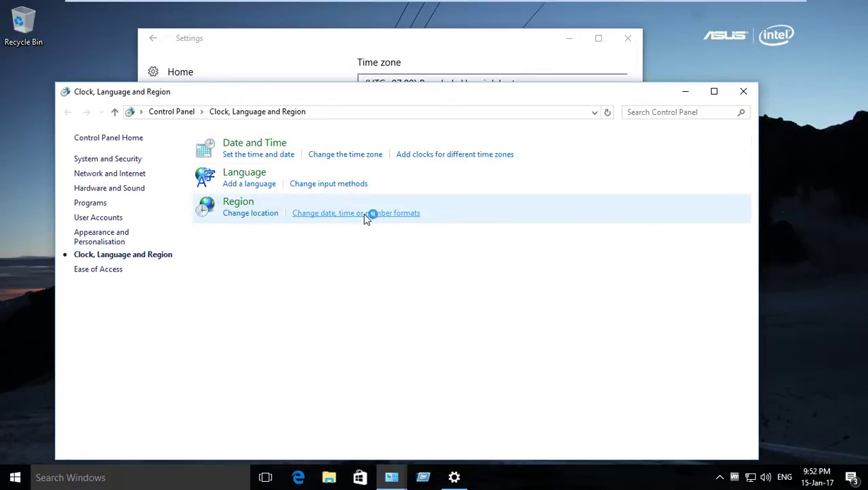
Step: Set the regional format to Vietnamese (Vietnam), apply it, then close Control Panel and Settings
left_click(364, 215)
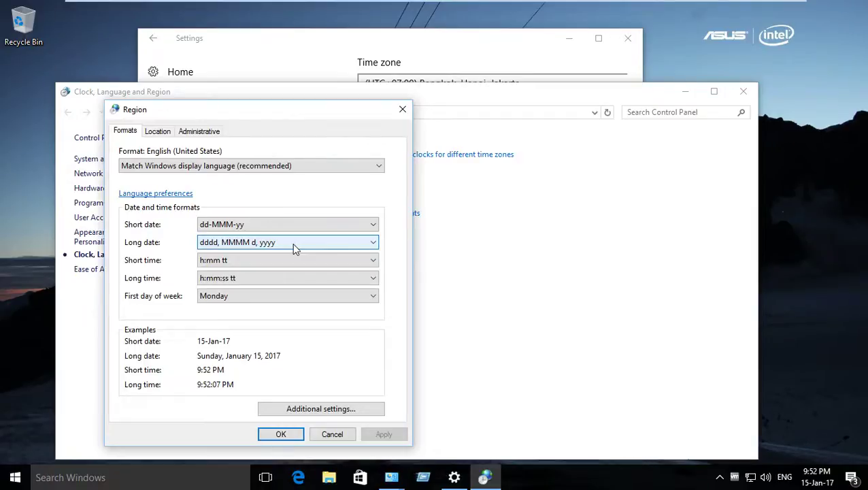
left_click(276, 229)
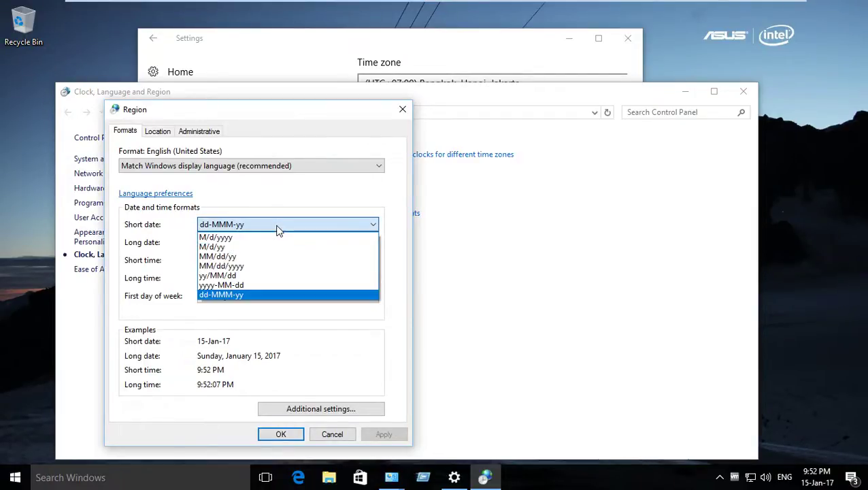
left_click(277, 228)
left_click(236, 166)
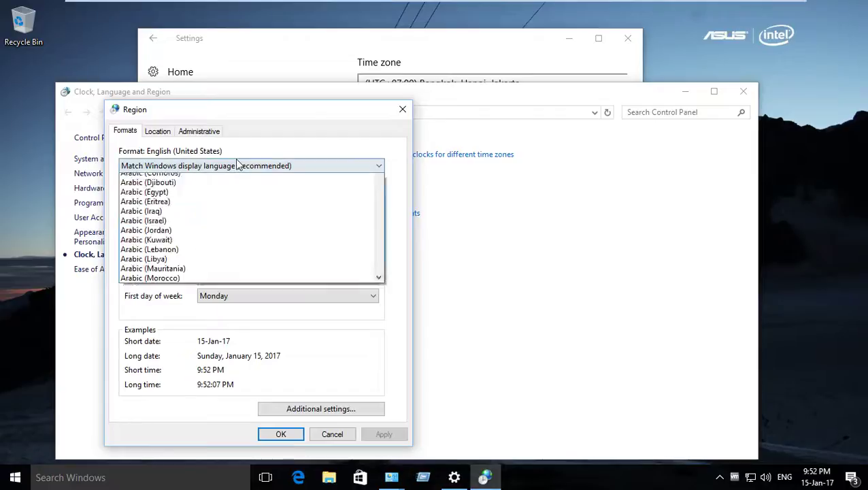
left_click_drag(376, 193, 362, 450)
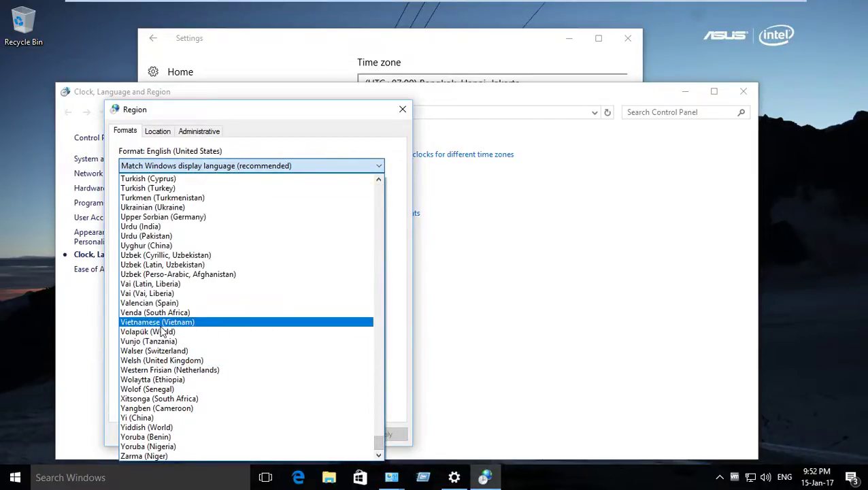
left_click(163, 322)
left_click(382, 434)
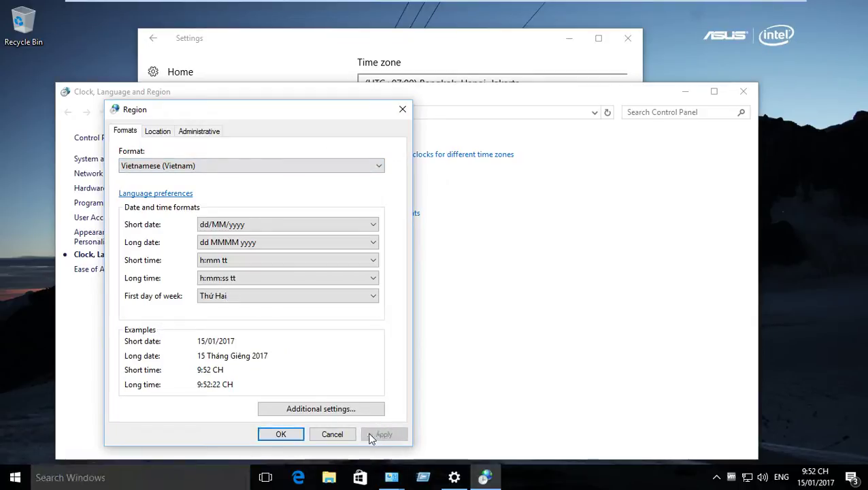
left_click(286, 439)
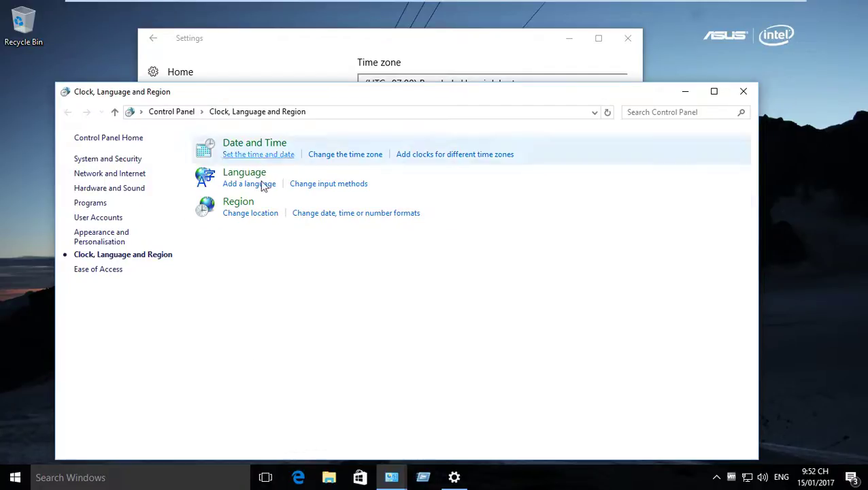
left_click(743, 93)
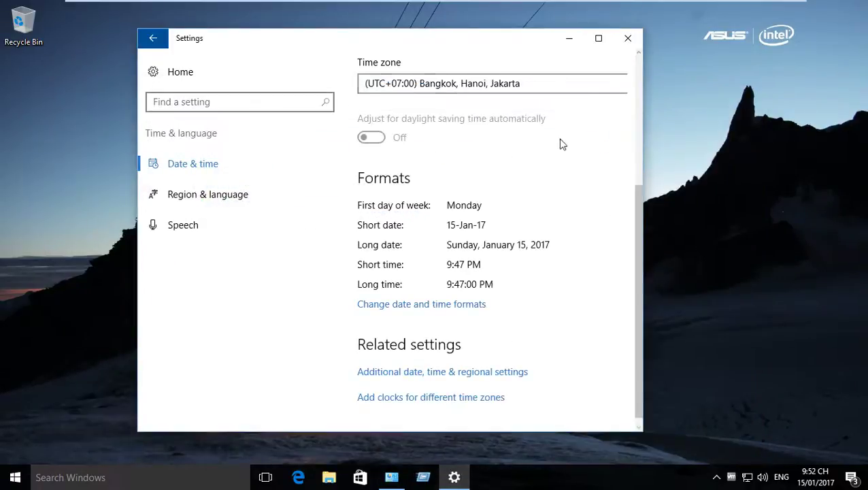
left_click(628, 39)
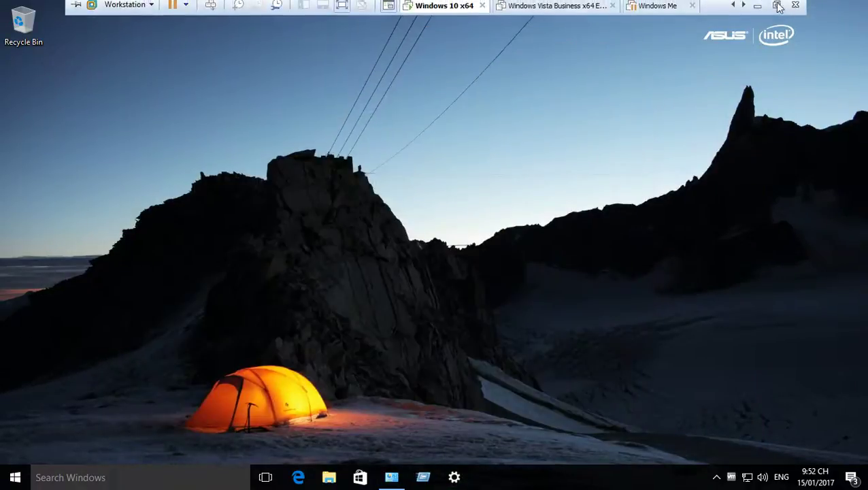
Step: On the host, copy the Original Libera musics folder, then return to the Windows 10 VM
left_click(791, 7)
left_click(823, 6)
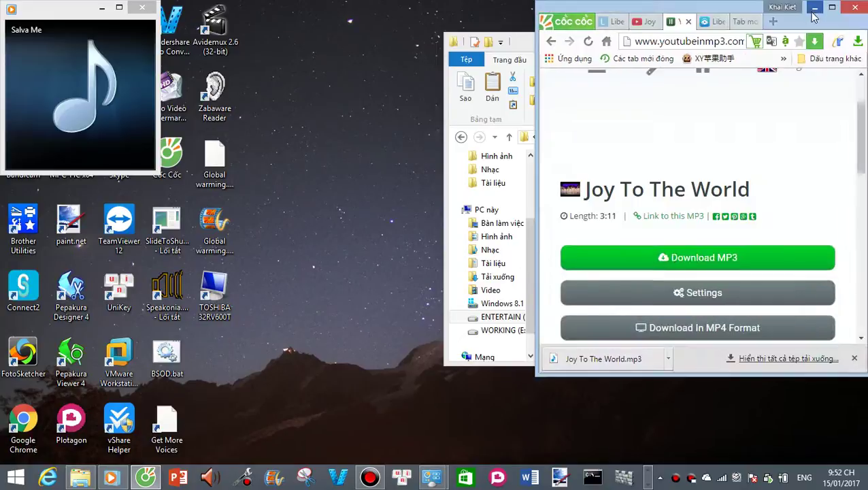
left_click(821, 6)
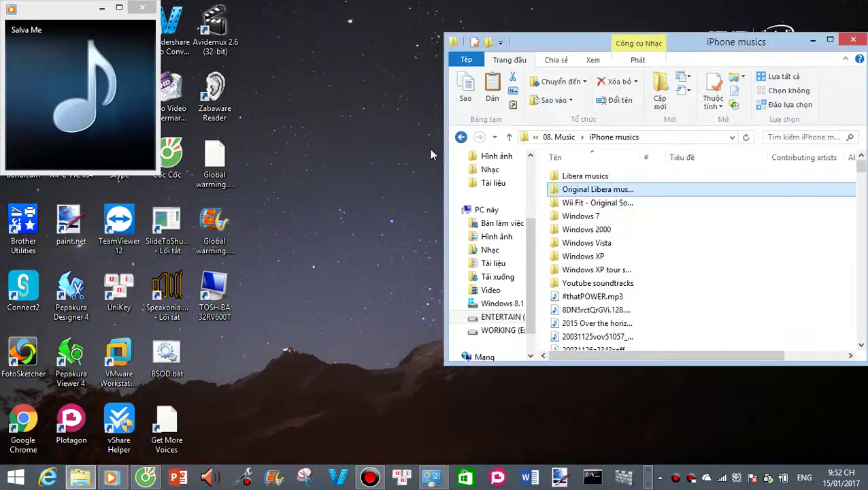
left_click(460, 137)
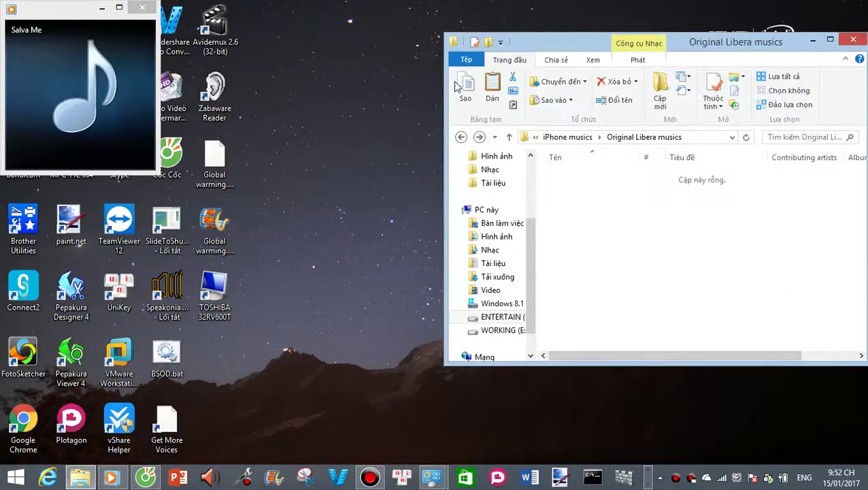
left_click(480, 138)
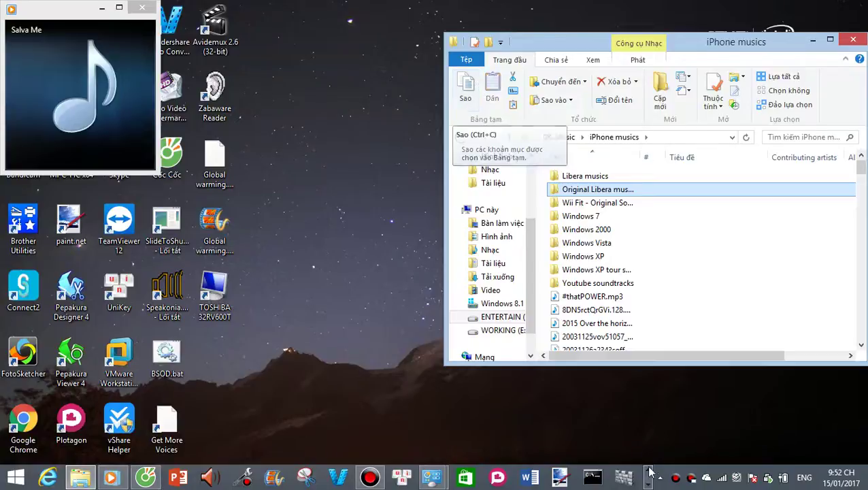
left_click(475, 403)
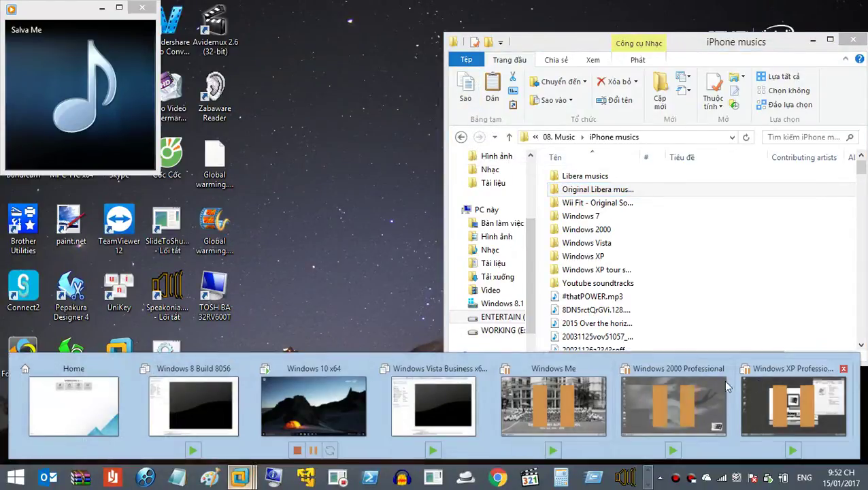
left_click(306, 404)
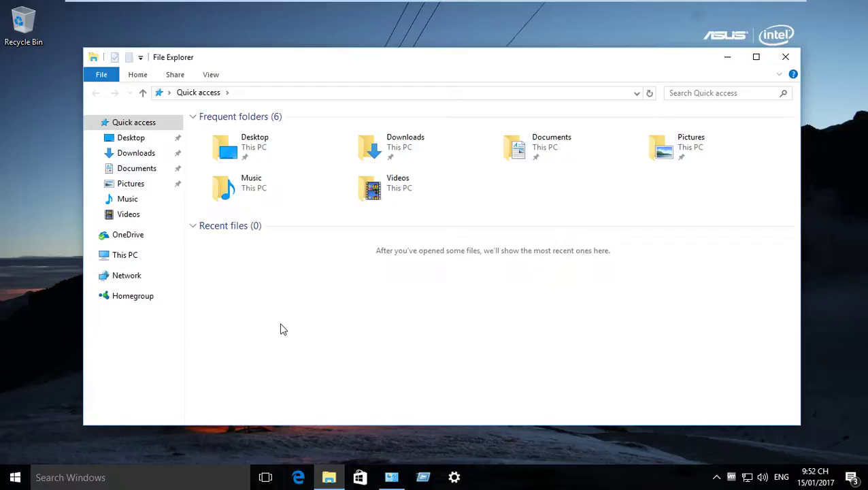
Step: Open the Music folder and paste Original Libera musics into it
double_click(243, 192)
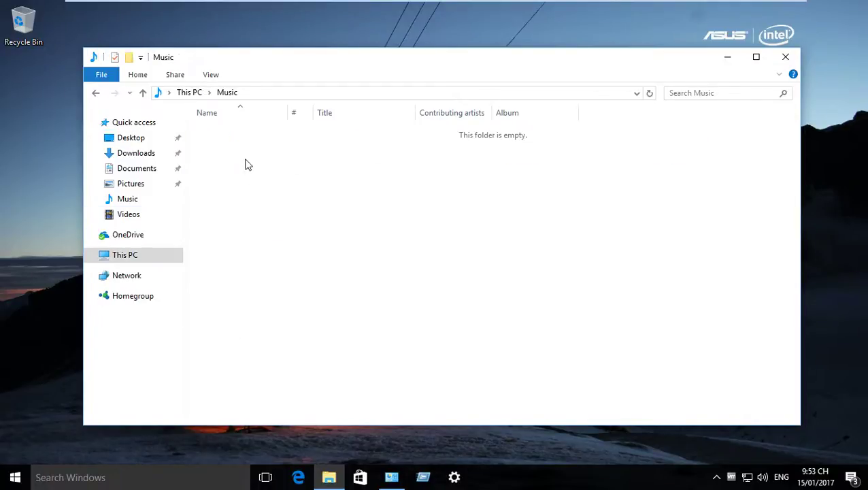
right_click(244, 163)
left_click(282, 247)
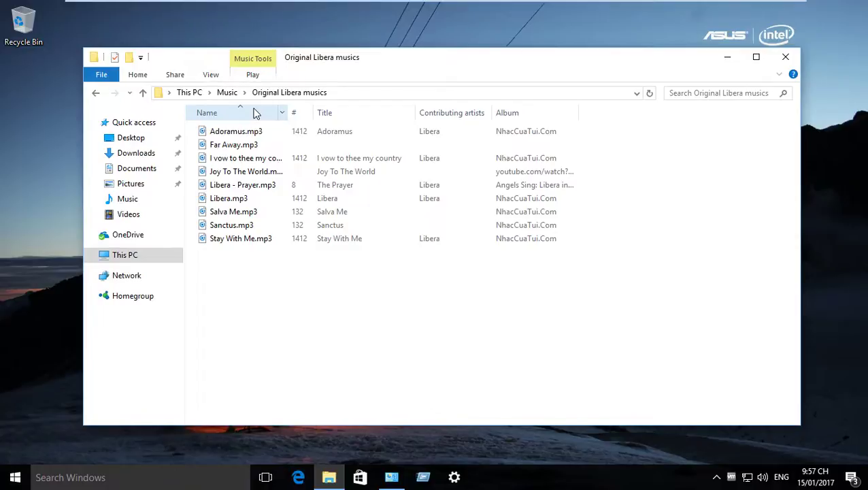
Step: On the host, go up to the 08. Music folder on ENTERTAIN (D:) and launch Notepad
mouse_move(615, 5)
left_click(755, 8)
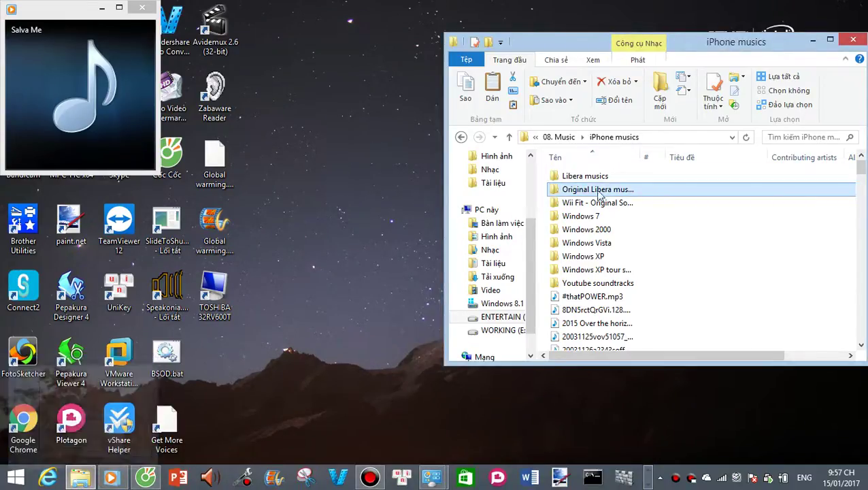
left_click(568, 138)
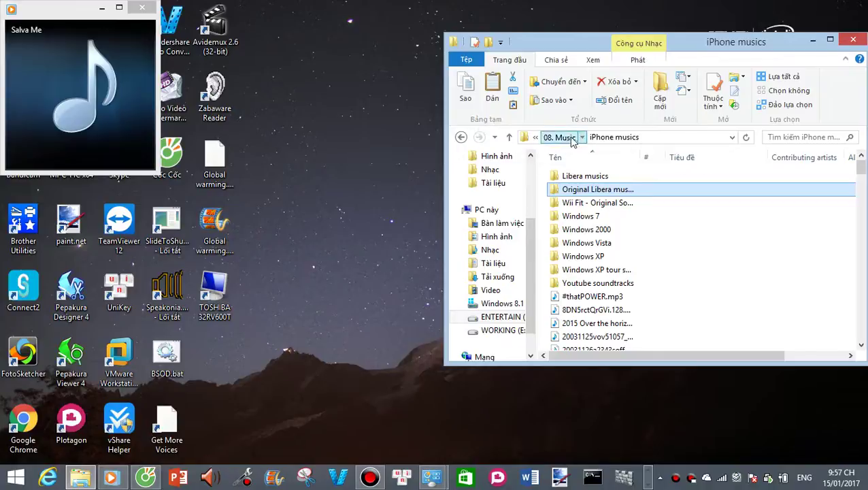
mouse_move(145, 478)
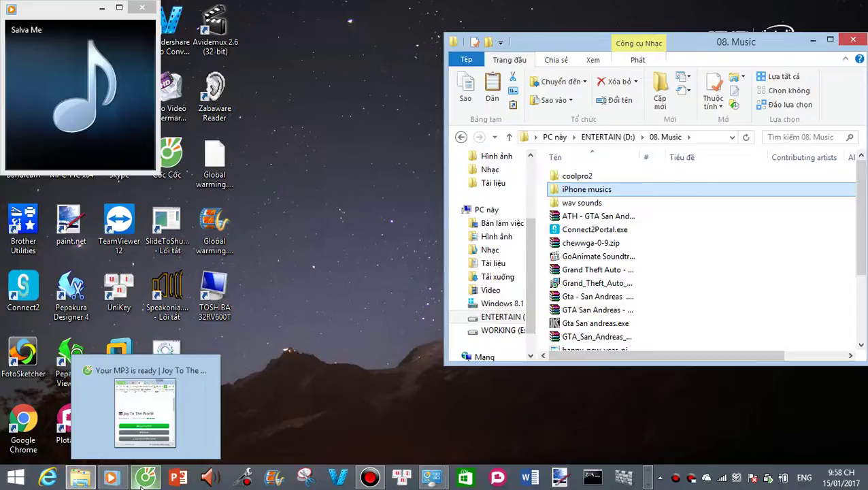
mouse_move(180, 384)
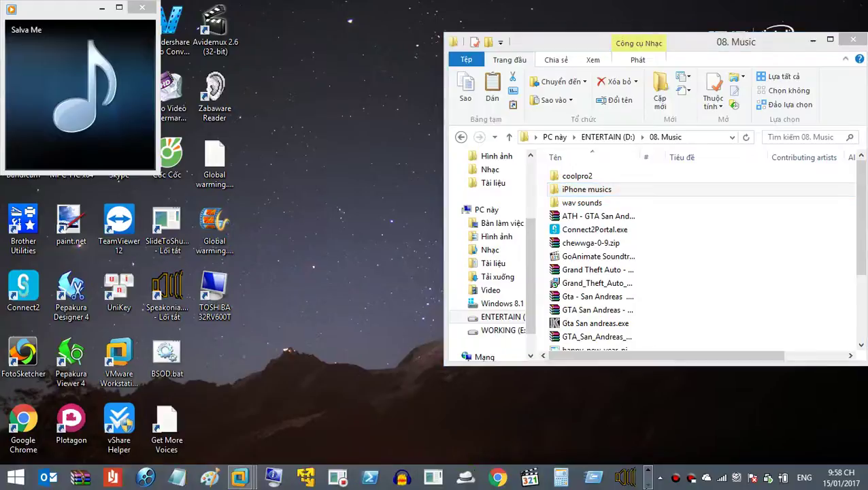
left_click(177, 476)
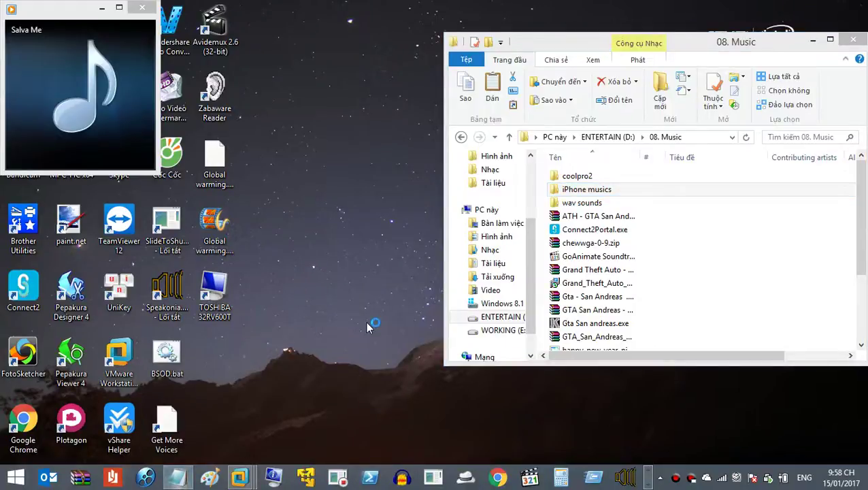
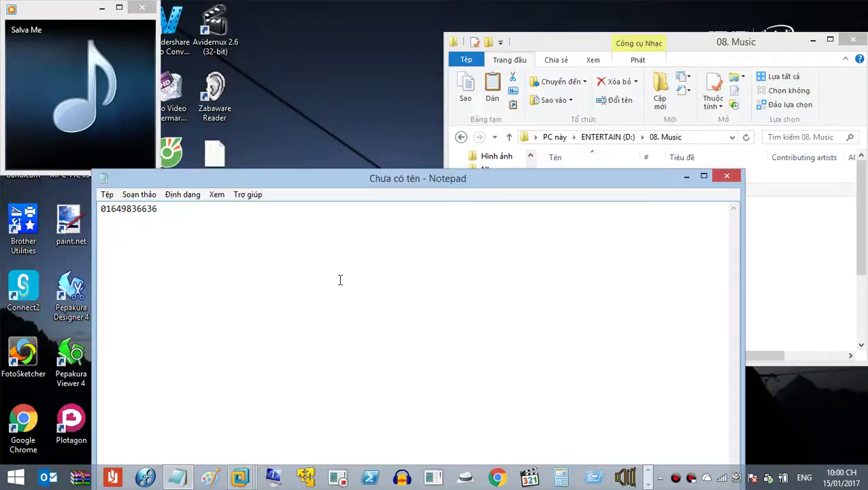
Step: Erase the typed phone number so the untitled Notepad document is empty again
key("BackSpace")
key("BackSpace")
key("BackSpace")
key("BackSpace")
key("BackSpace")
key("BackSpace")
key("BackSpace")
key("BackSpace")
key("BackSpace")
key("BackSpace")
key("BackSpace")
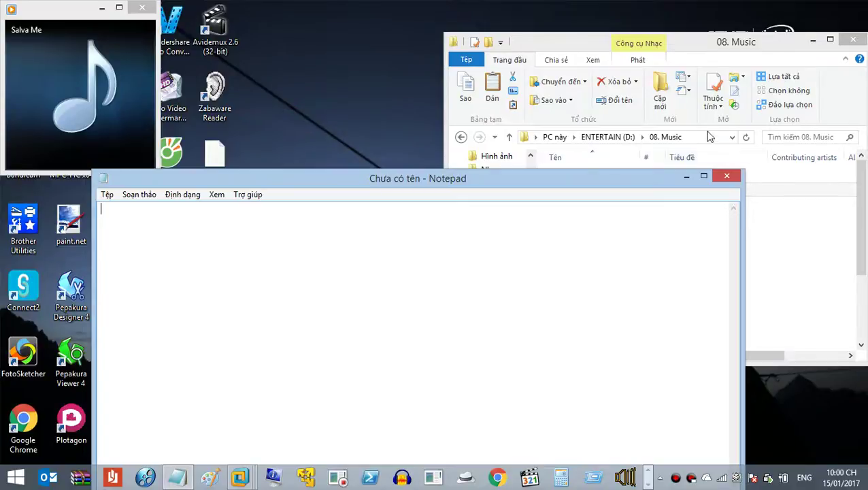
left_click(722, 166)
left_click(335, 260)
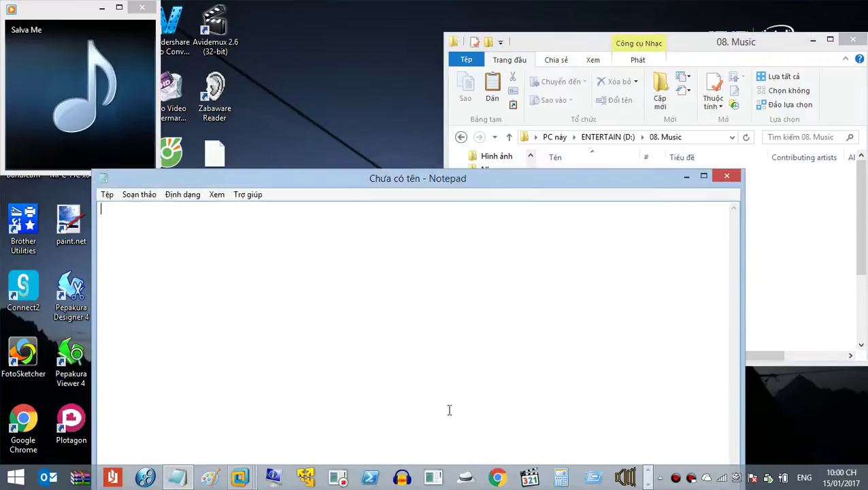
Step: Maximize Cốc Cốc and load mail.google.com in a new tab
left_click(145, 477)
left_click(834, 6)
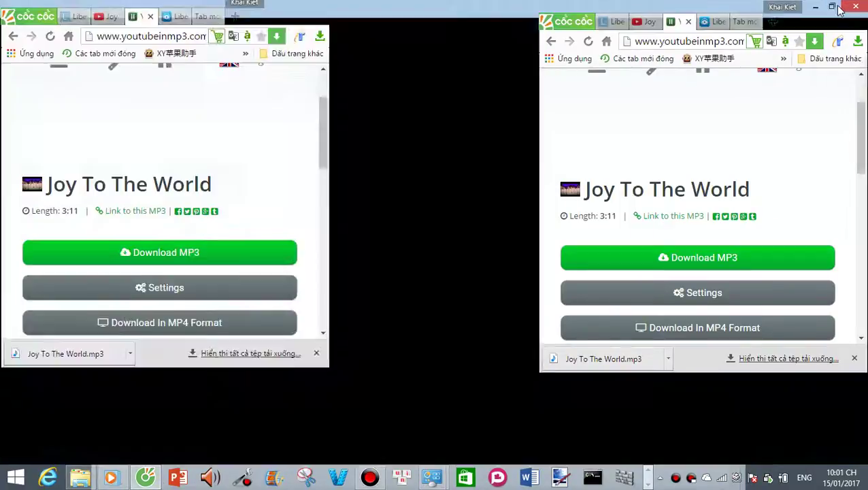
key("ctrl+t")
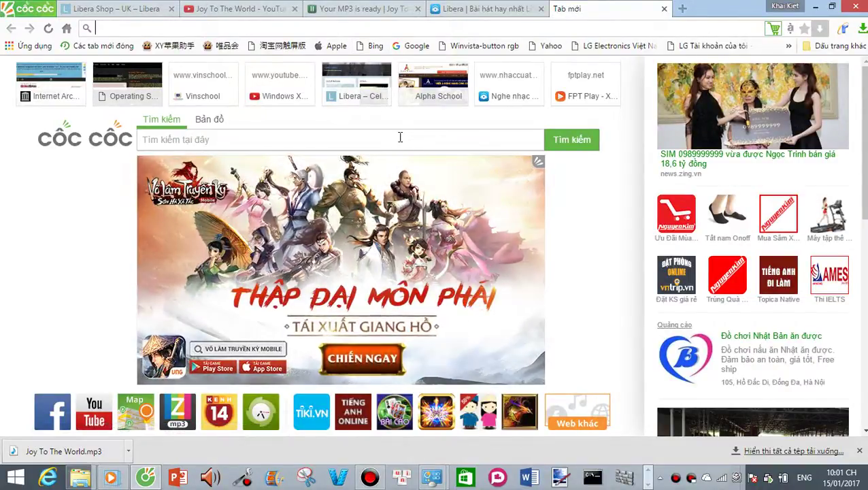
type("mail.google")
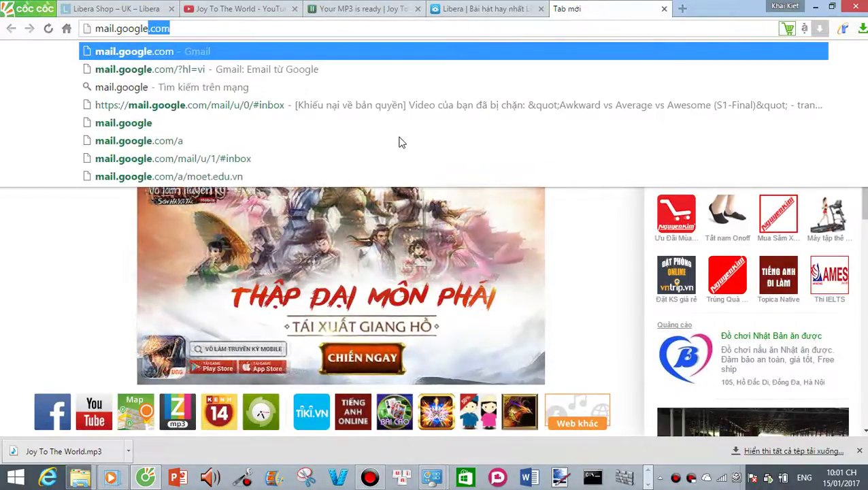
key("Return")
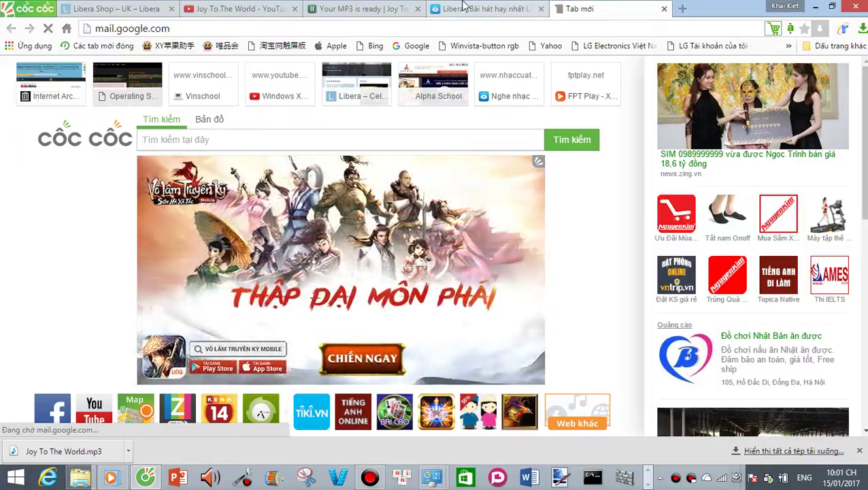
Step: From the Gmail inbox's account menu, choose 'Thêm tài khoản' to add a second account
left_click(489, 9)
key("ctrl+shift+Tab")
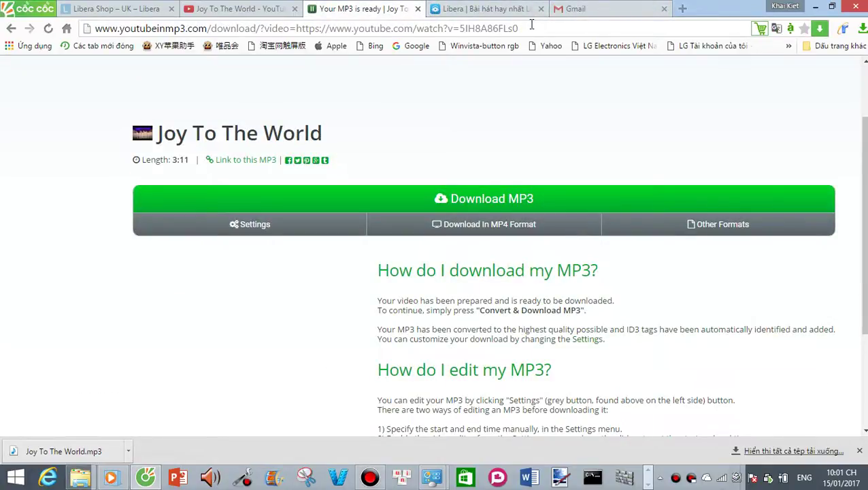
left_click(625, 7)
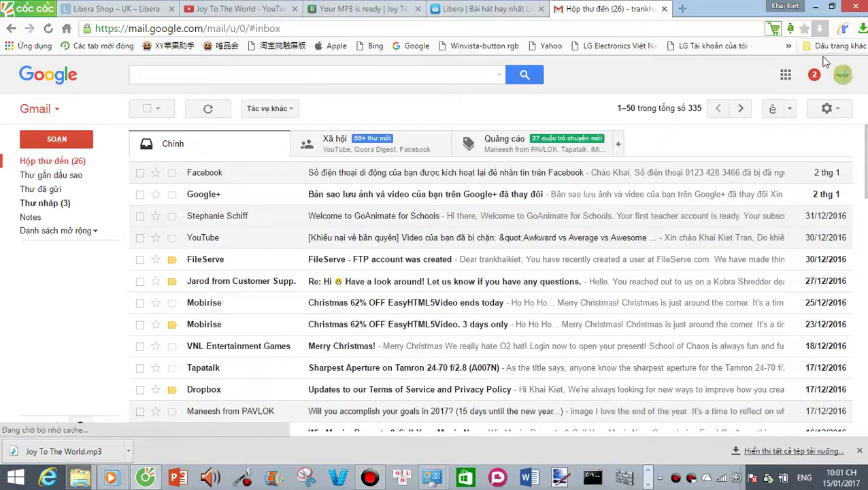
left_click(843, 74)
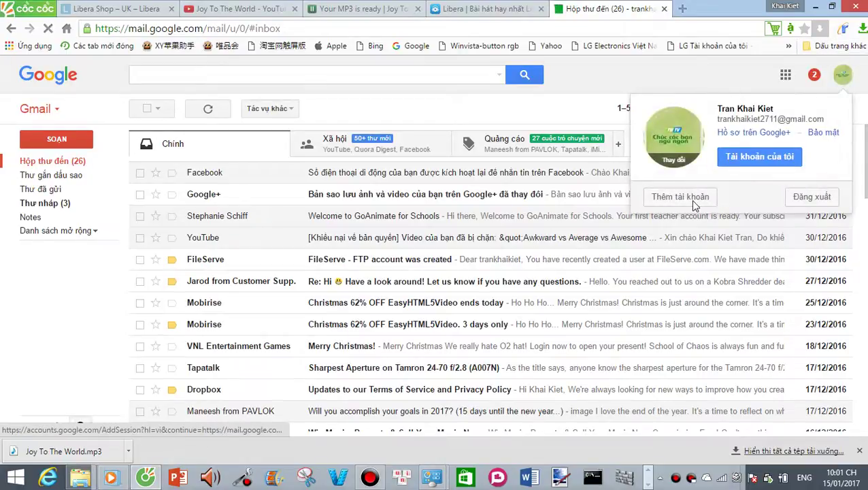
left_click(688, 198)
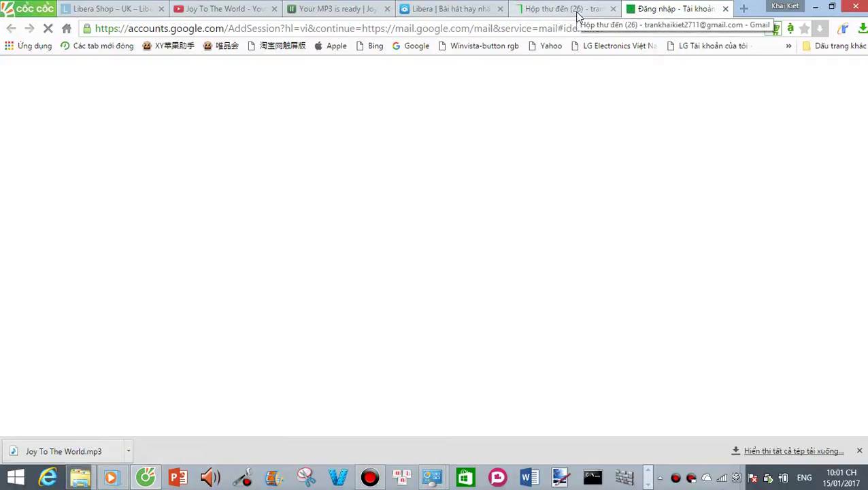
Step: Launch Task Manager from the taskbar inside the Windows 10 x64 VM
left_click(648, 484)
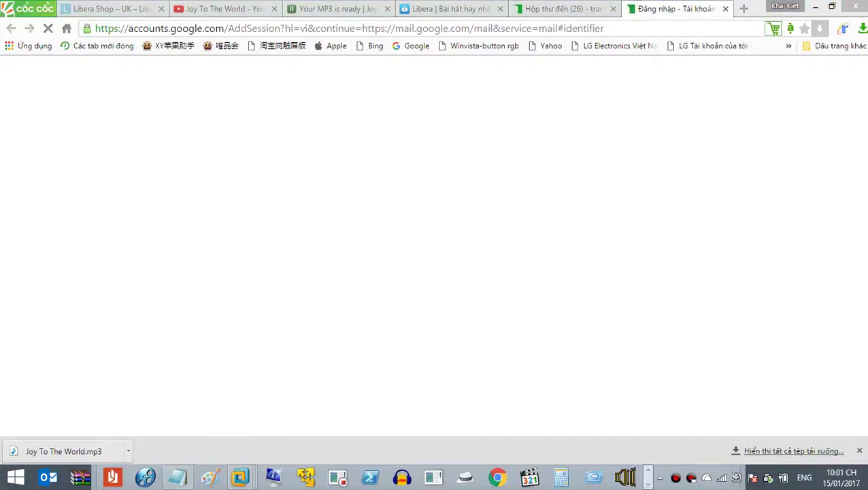
mouse_move(240, 476)
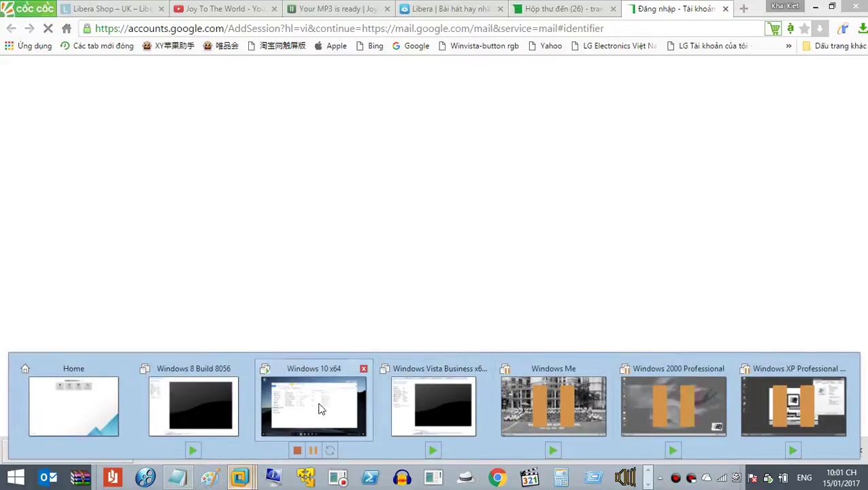
left_click(318, 406)
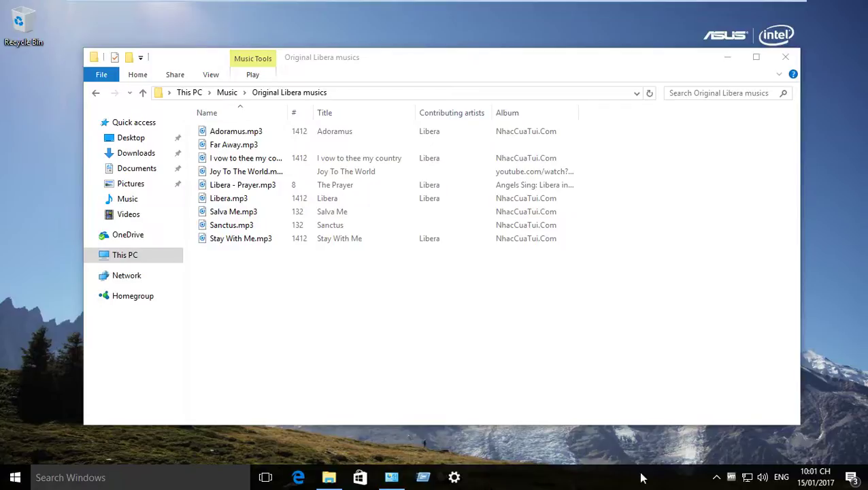
right_click(488, 482)
left_click(550, 419)
Step: Return to the host browser's sign-in page and select the prefilled email address
mouse_move(705, 5)
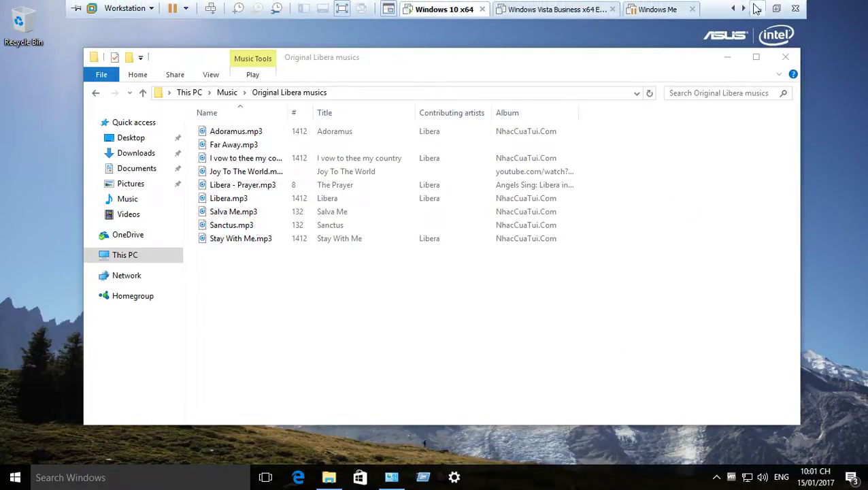
left_click(755, 8)
left_click_drag(504, 251, 170, 321)
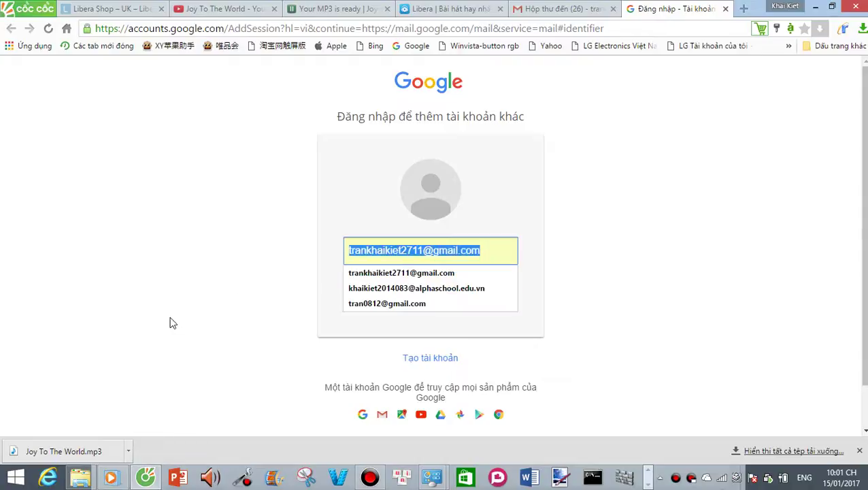
Step: Sign in with the school account from autofill, using its saved password
key("BackSpace")
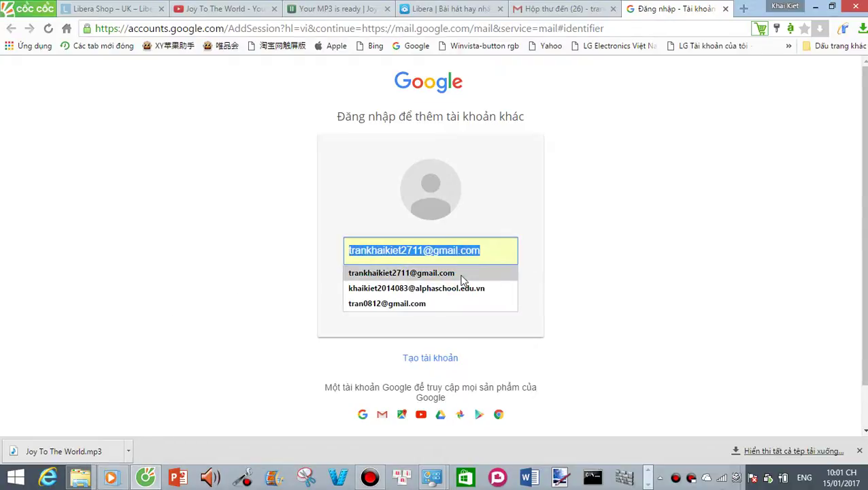
left_click(439, 288)
left_click(402, 281)
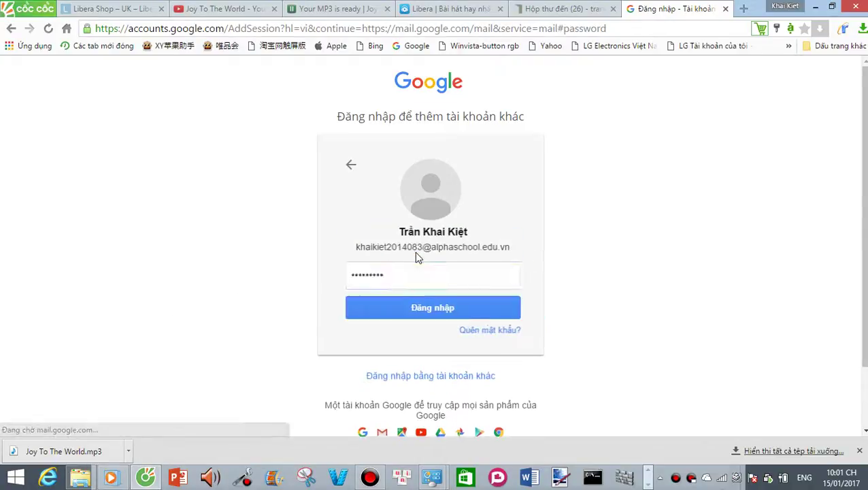
left_click(404, 308)
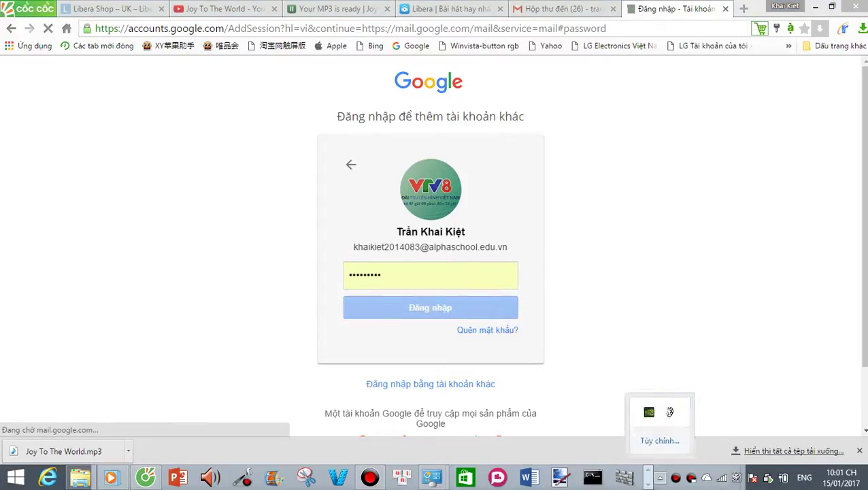
left_click(648, 482)
Step: Expand the VM's Task Manager to the full details view
mouse_move(241, 476)
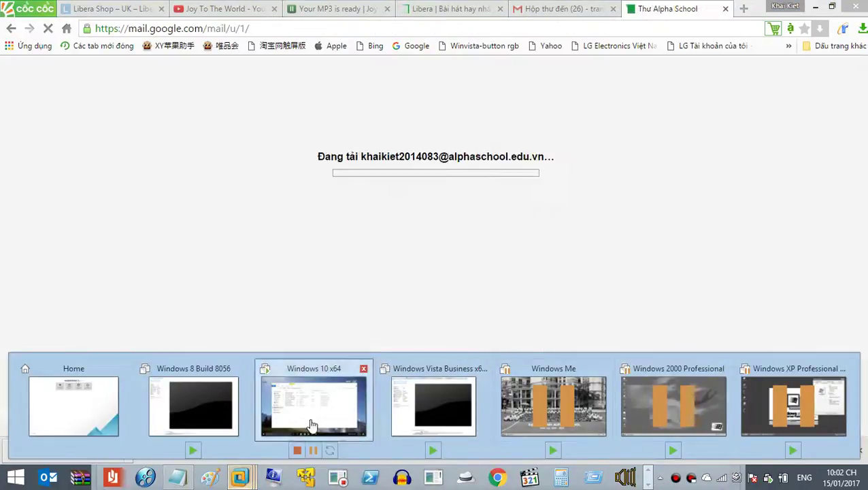
left_click(311, 424)
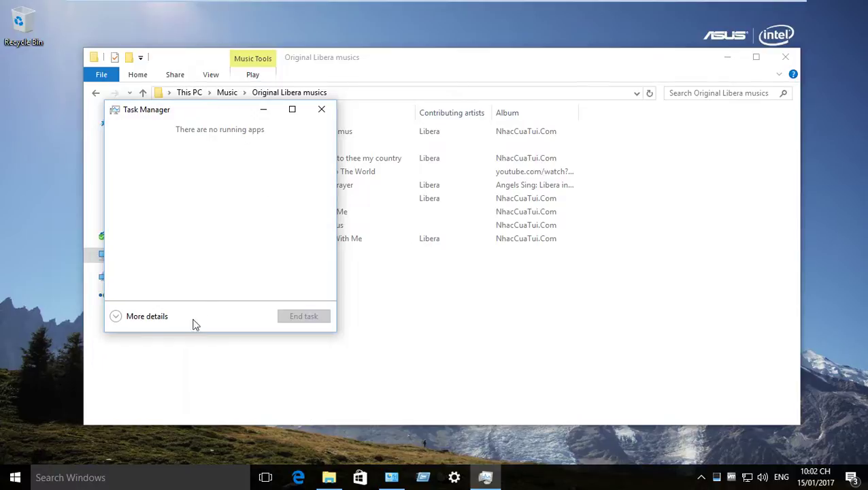
left_click(112, 314)
Step: Select Salva Me.mp3 in the music folder, then view Task Manager's Users tab
key("alt+Tab")
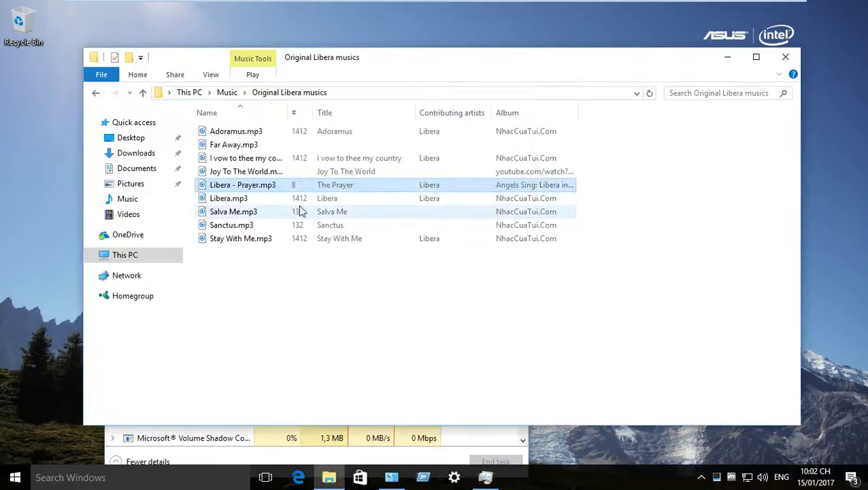
left_click(284, 215)
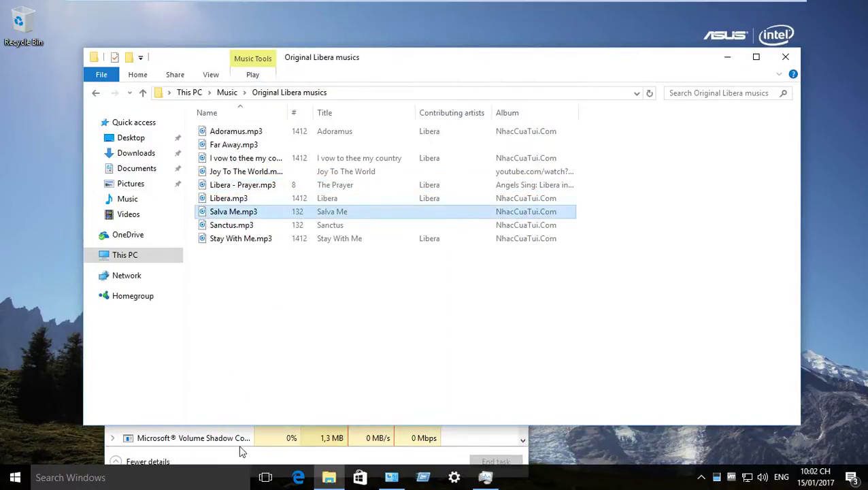
left_click(258, 457)
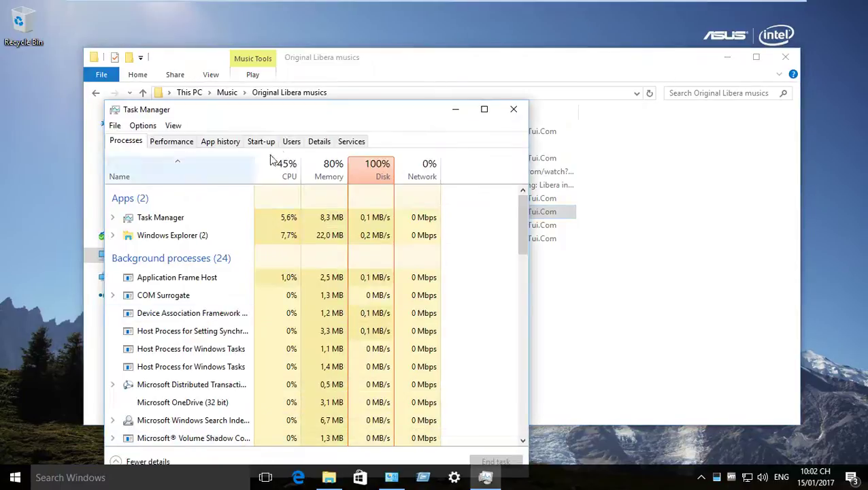
left_click(303, 147)
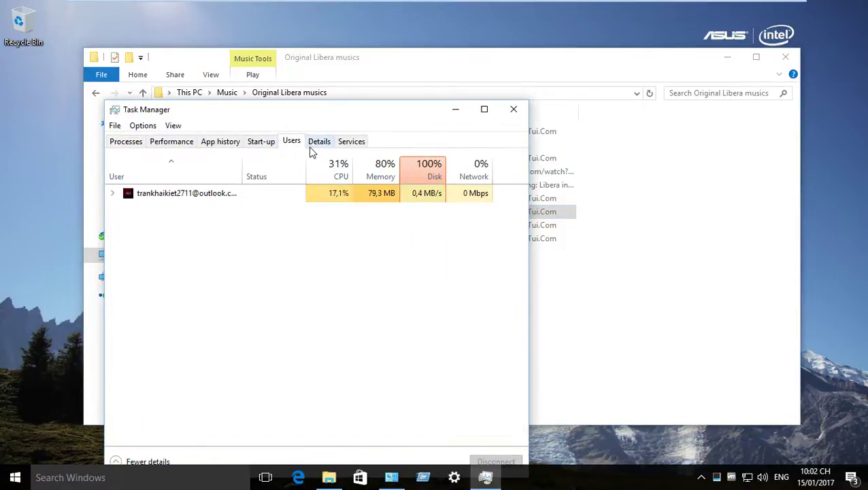
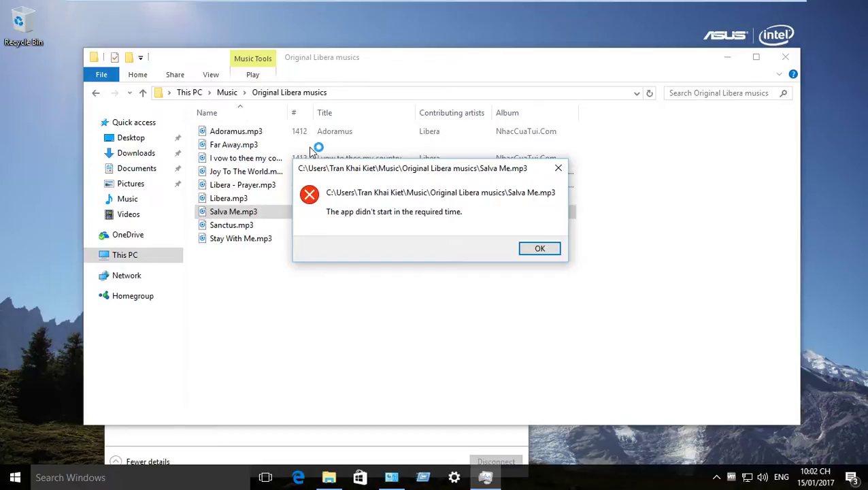
Step: Dismiss the Salva Me.mp3 error and select Libera.mp3 in the Original Libera musics folder
left_click(539, 247)
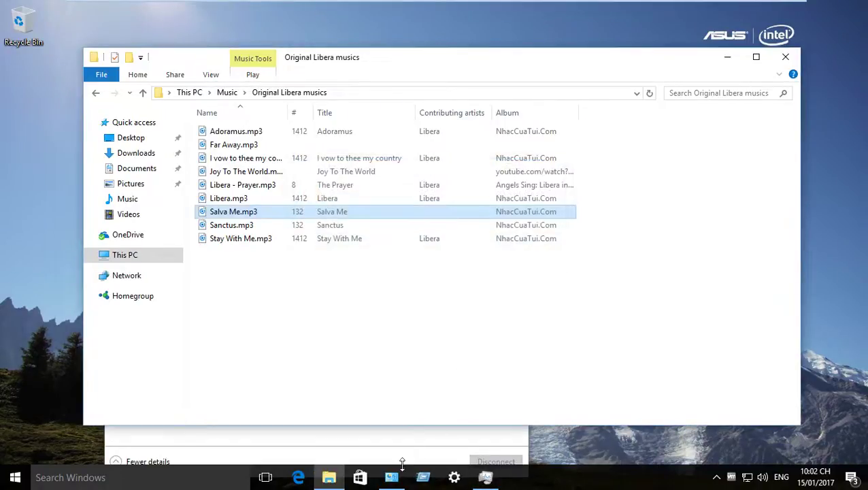
left_click(403, 460)
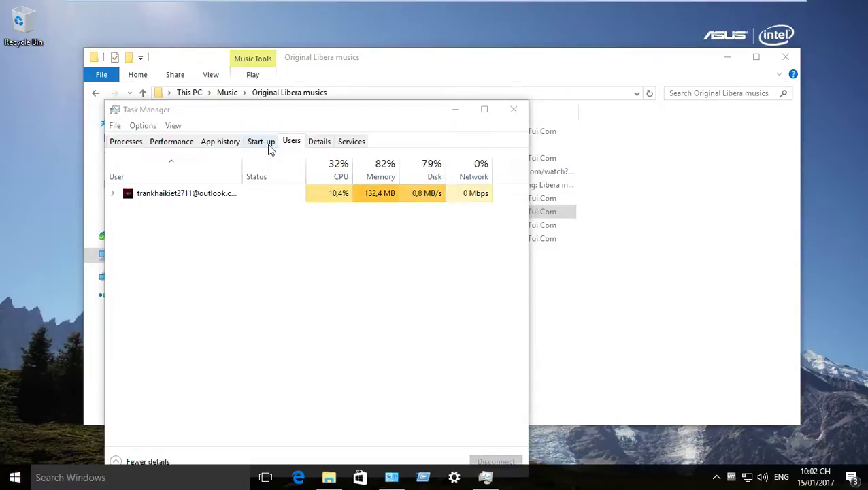
left_click(549, 240)
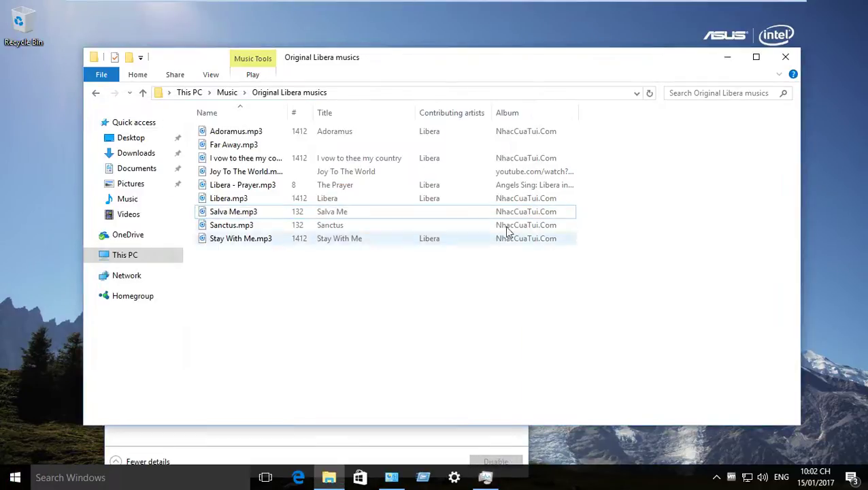
left_click(438, 203)
key("super")
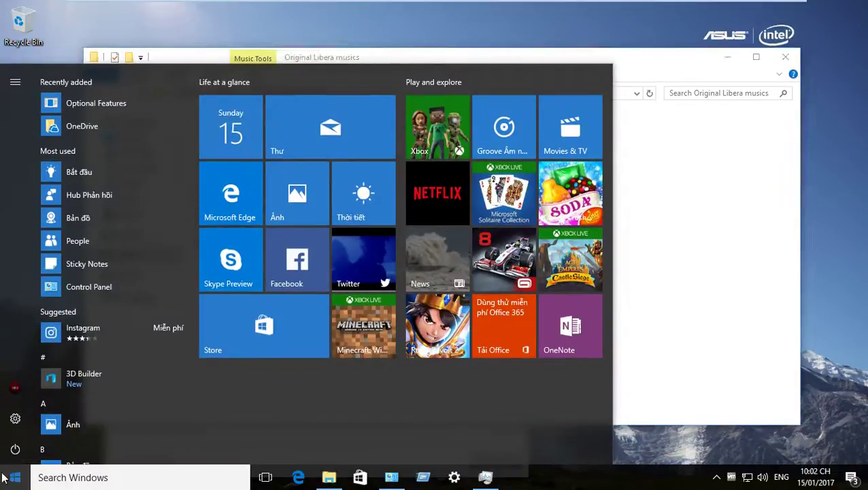
left_click(690, 255)
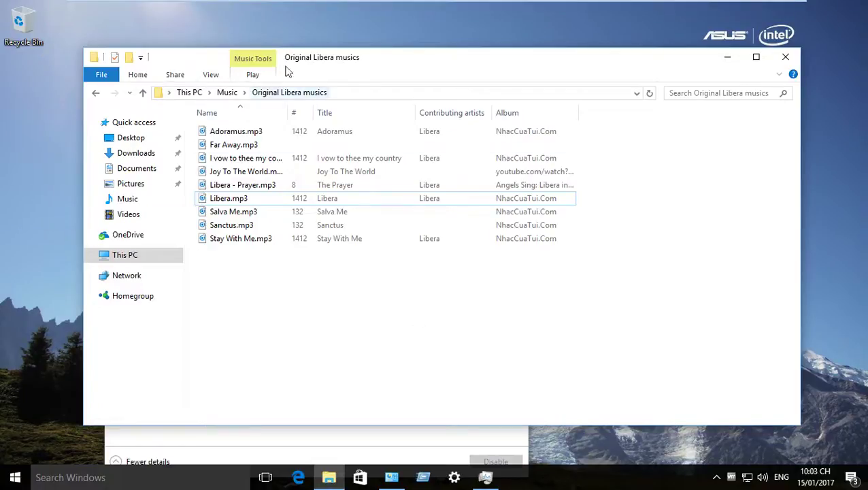
Step: Play Joy To The World.mp3 in Groove Music and switch Task Manager to its Details tab
double_click(321, 176)
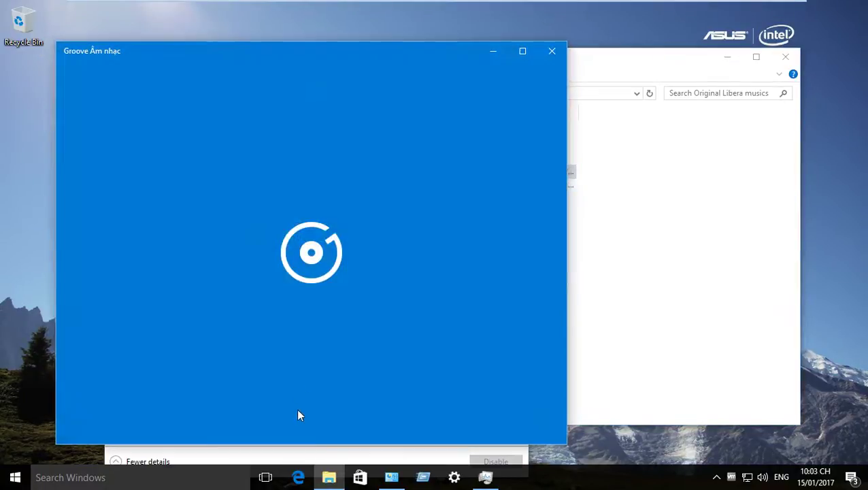
left_click(313, 450)
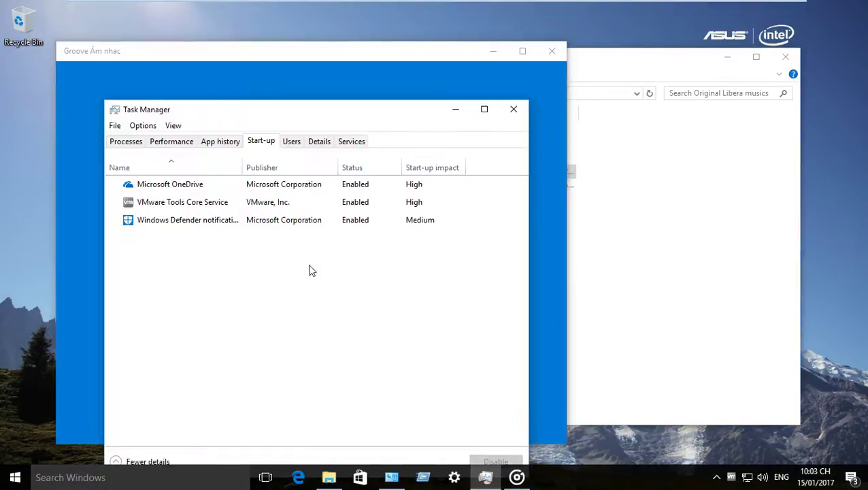
left_click(318, 143)
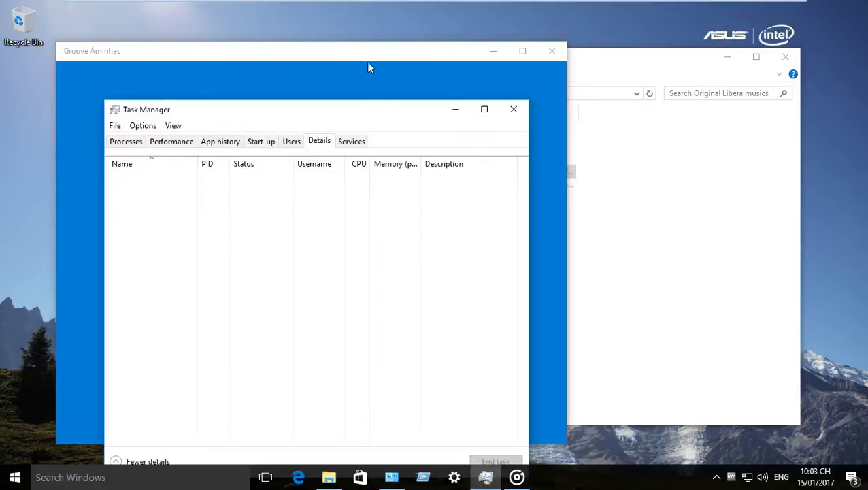
Step: Move Task Manager to the right side and select vmtoolsd.exe (PID 2140) in the process list
left_click_drag(344, 110, 376, 22)
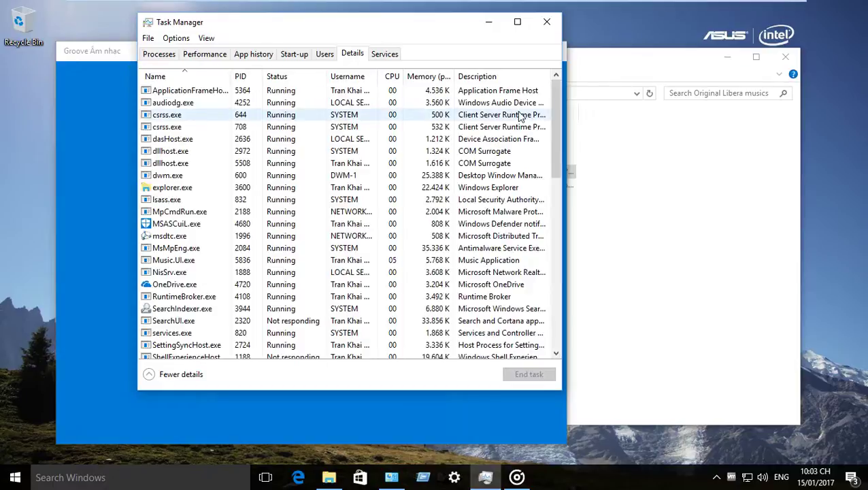
mouse_move(562, 284)
left_mouse_down()
mouse_move(574, 284)
mouse_move(565, 285)
left_mouse_up()
left_click_drag(560, 175, 548, 350)
left_click_drag(299, 28, 493, 78)
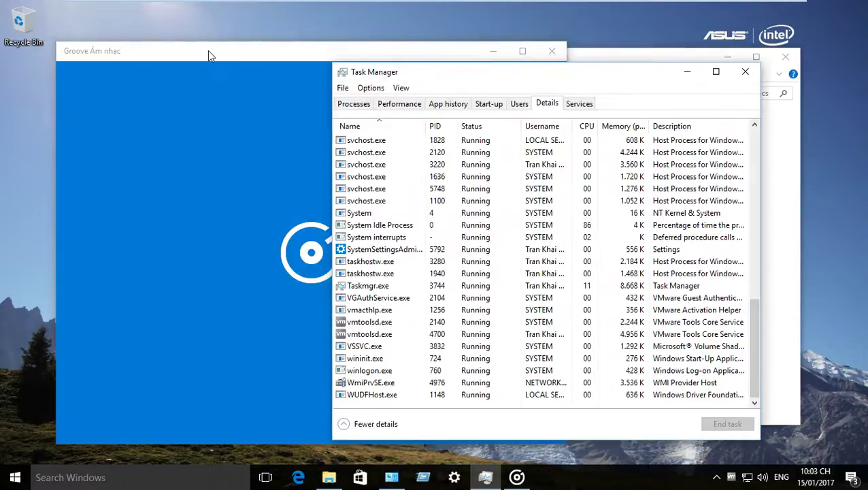
left_click(209, 54)
left_click(612, 322)
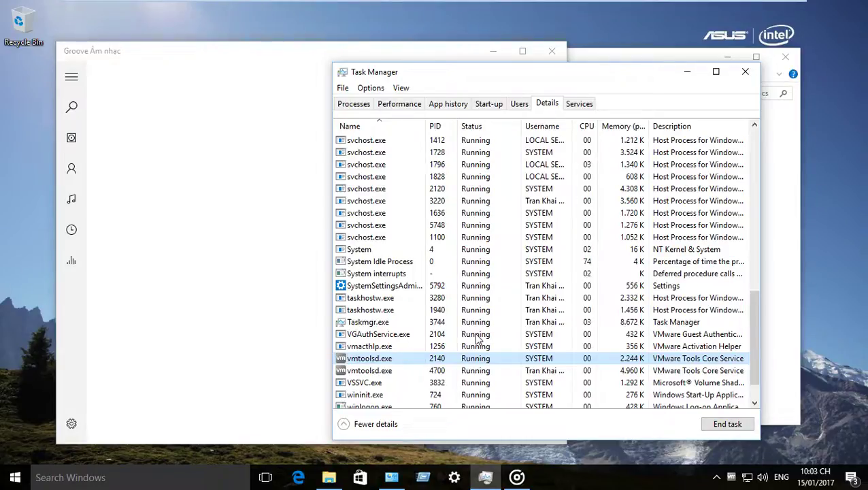
Step: Try to end wininit.exe from the Details list and dismiss the Access is denied error
scroll(477, 340, "down", 1)
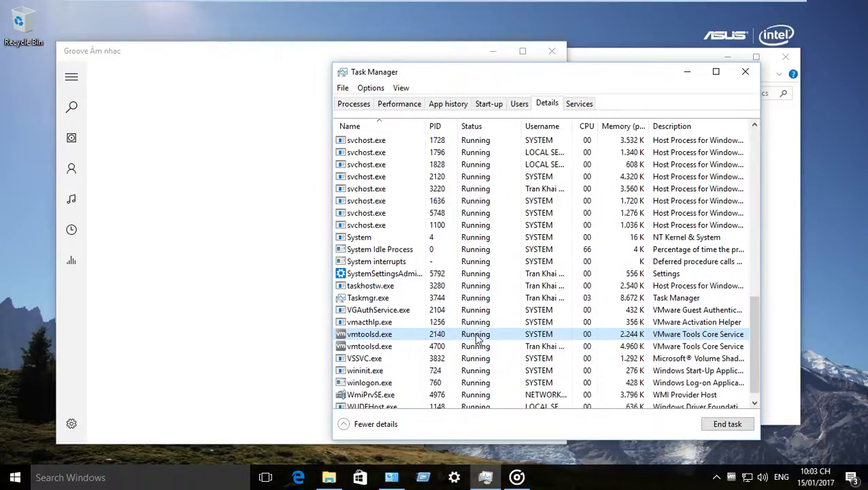
left_click(561, 371)
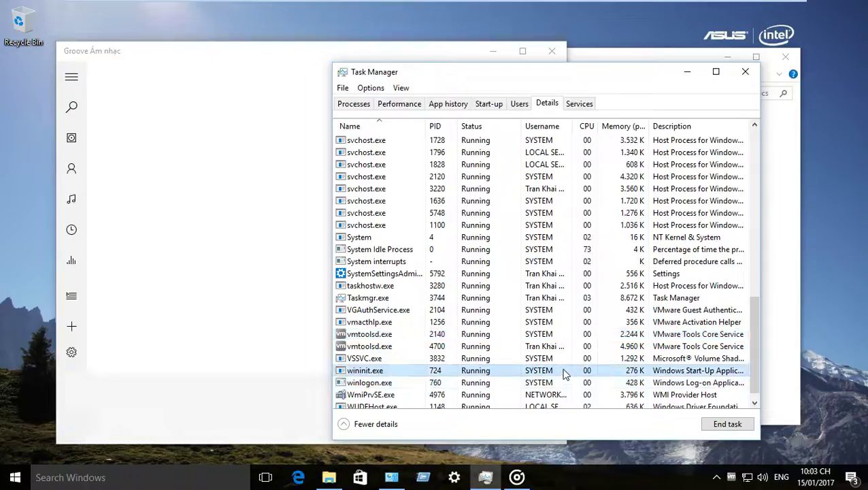
left_click(727, 426)
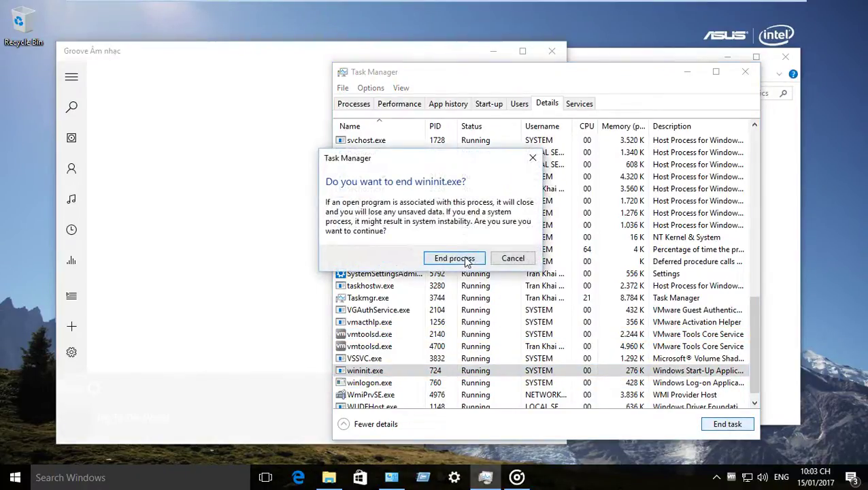
left_click(465, 261)
left_click(509, 248)
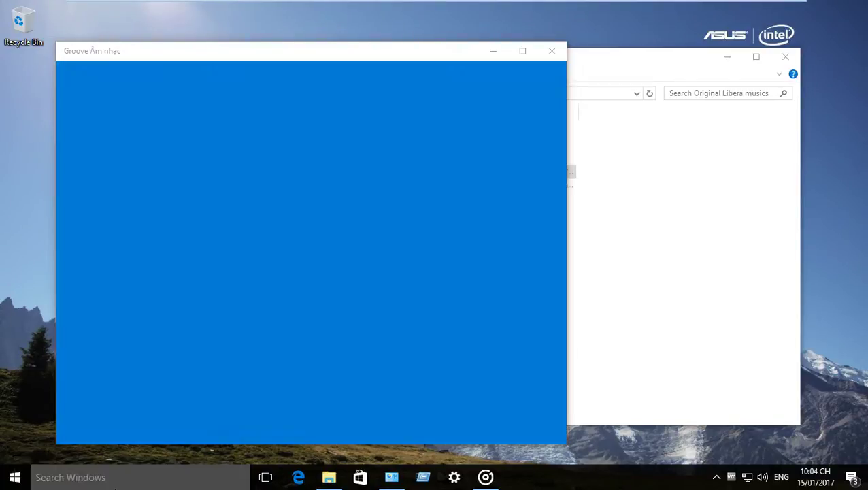
Step: Clear Groove Music and File Explorer from view, then scroll through the Start menu app list
key("super+d")
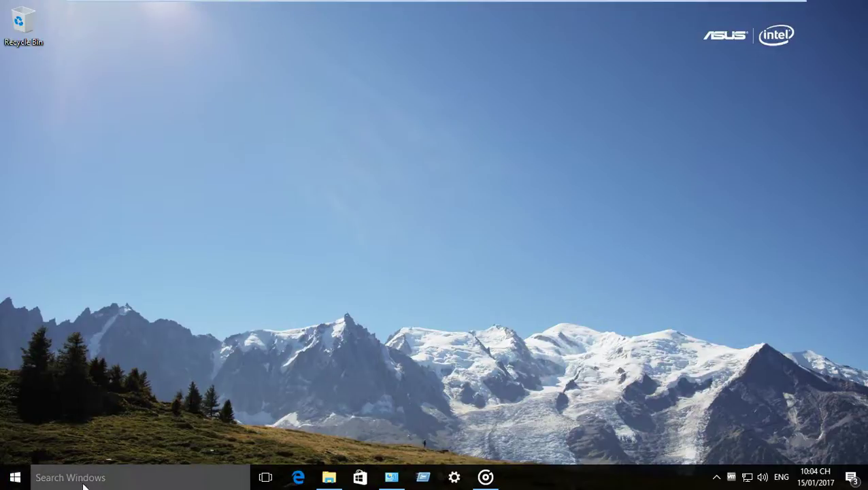
key("super")
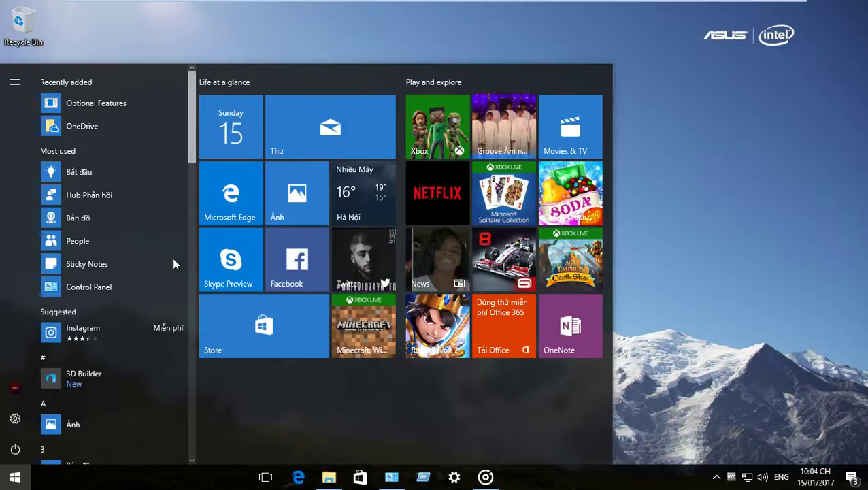
left_click(193, 344)
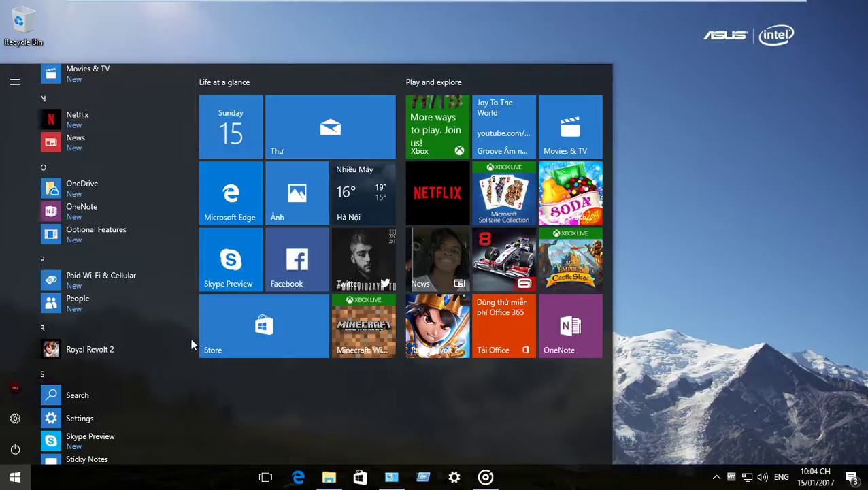
left_click_drag(195, 325, 207, 422)
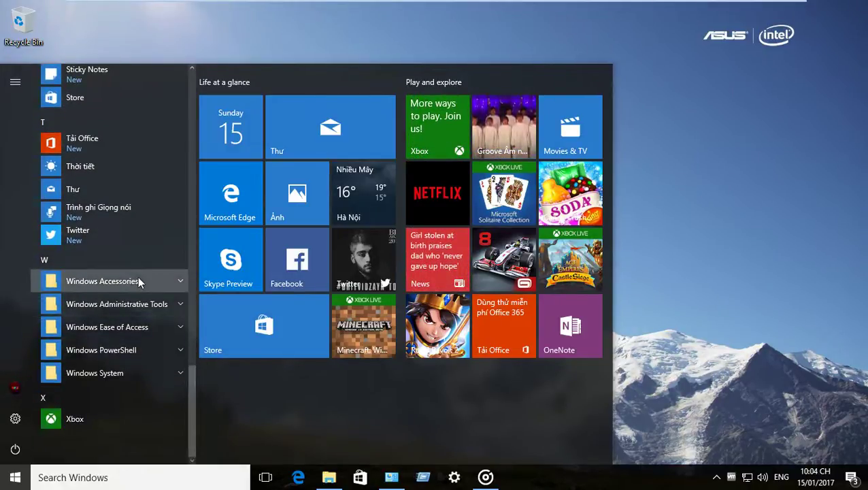
Step: Expand the Windows Accessories, PowerShell, System, Ease of Access and Administrative Tools folders, then close Start
left_click(160, 281)
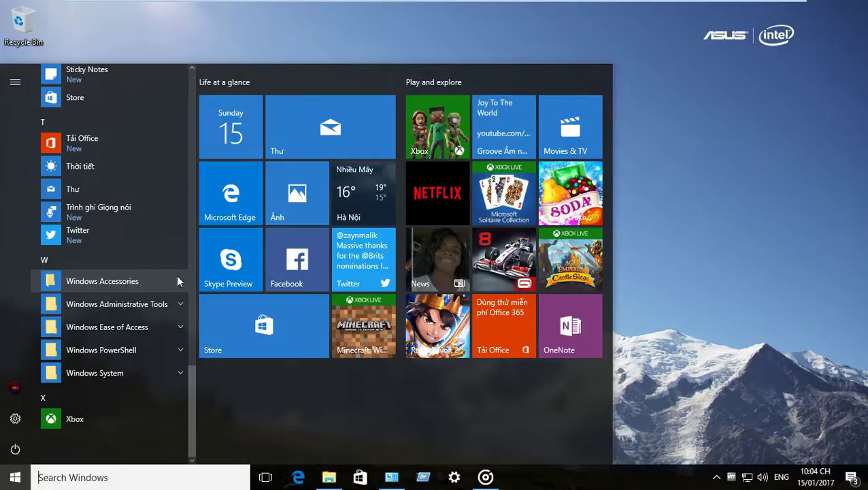
left_click(137, 375)
left_click(135, 353)
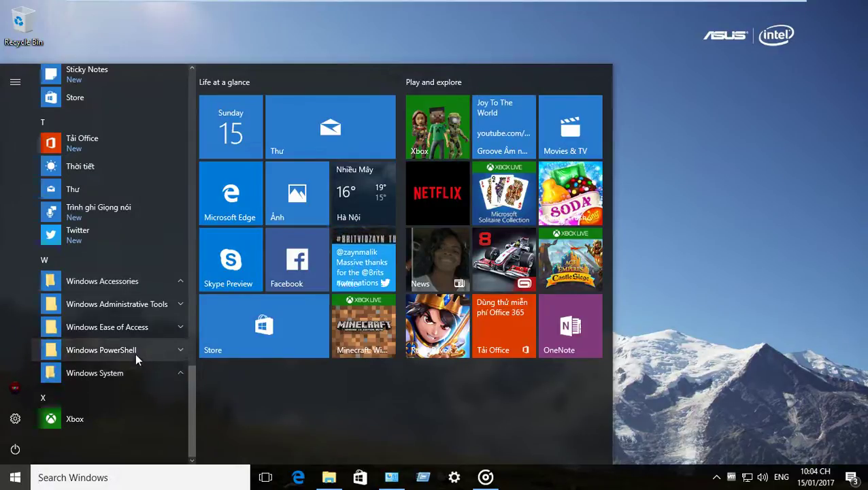
left_click(136, 327)
left_click(135, 306)
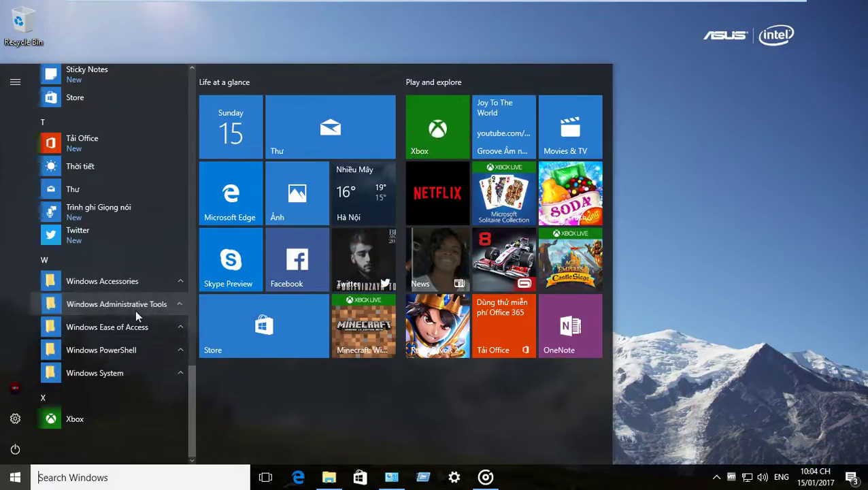
left_click(20, 482)
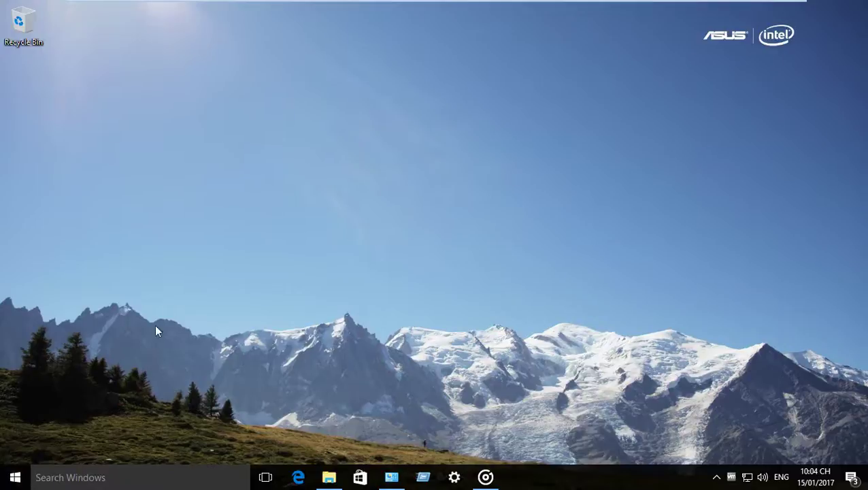
Step: Search the Start menu for Task Manager, starting with the letter T
left_click(15, 477)
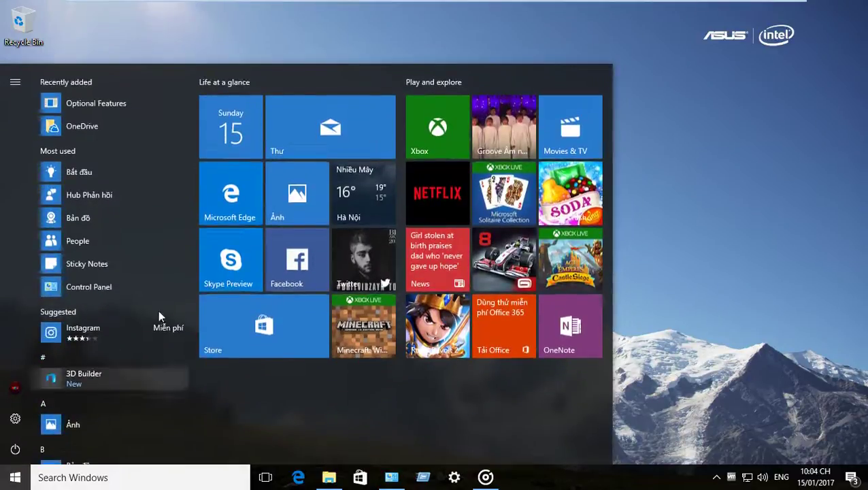
left_click_drag(192, 146, 195, 428)
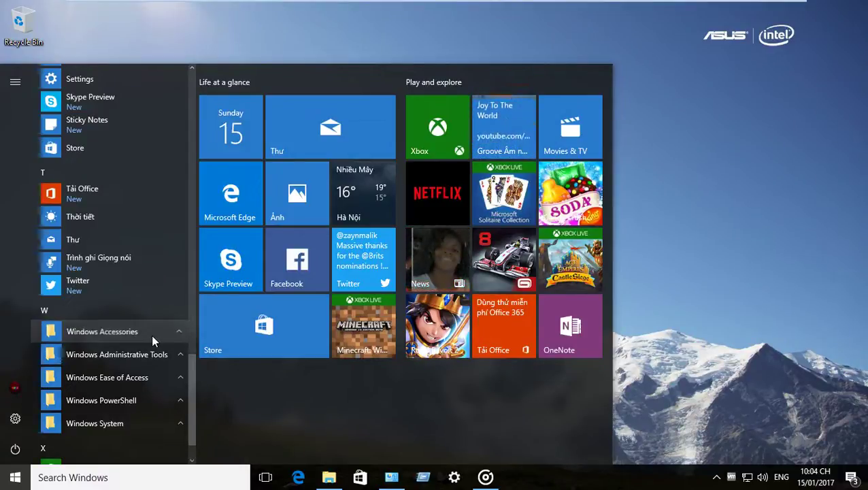
left_click(101, 477)
type("T")
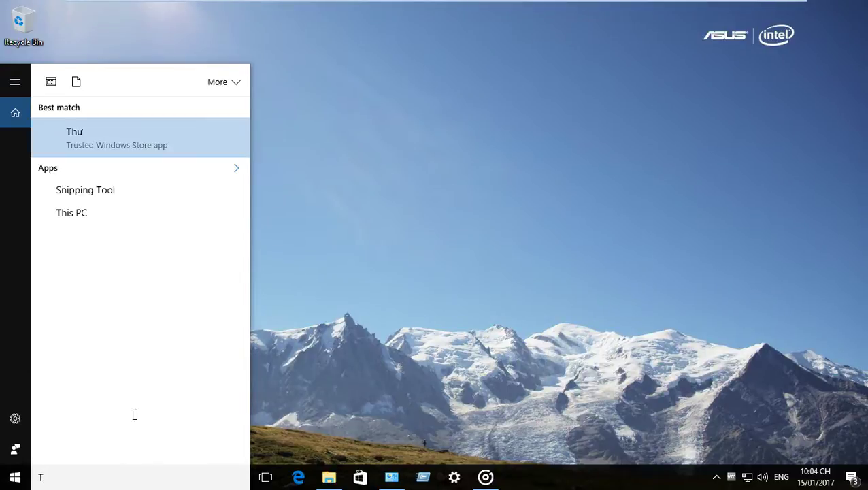
type("aska")
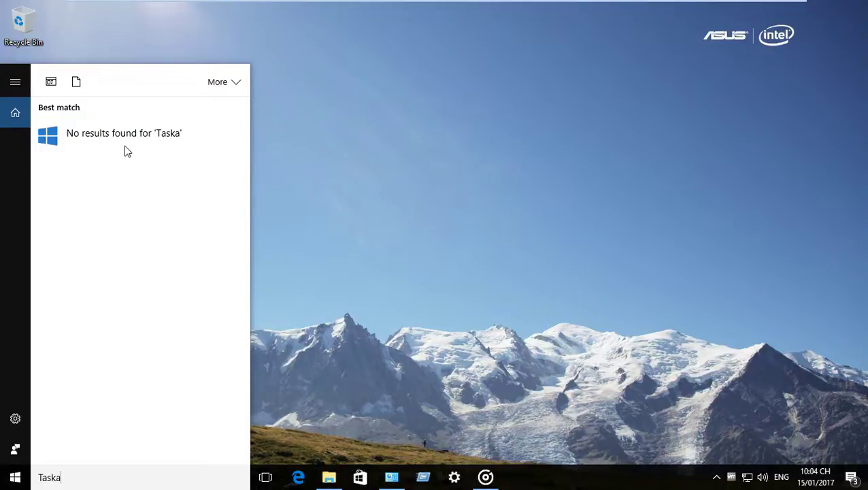
key("BackSpace")
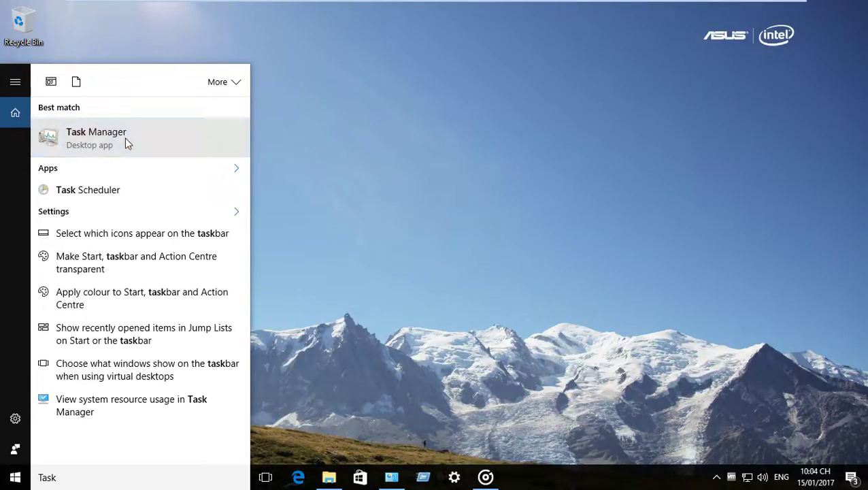
Step: Dismiss the Task Manager result's options and launch Task Manager with Ctrl+Shift+Esc
right_click(124, 139)
key("Escape")
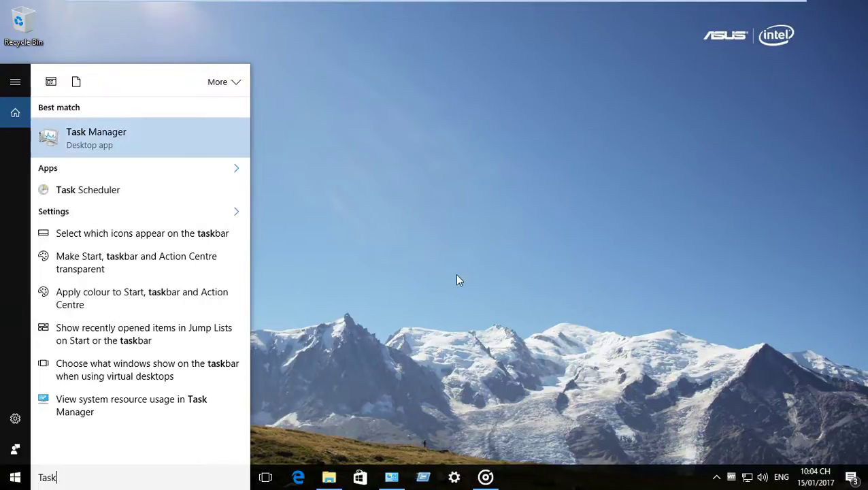
key("Escape")
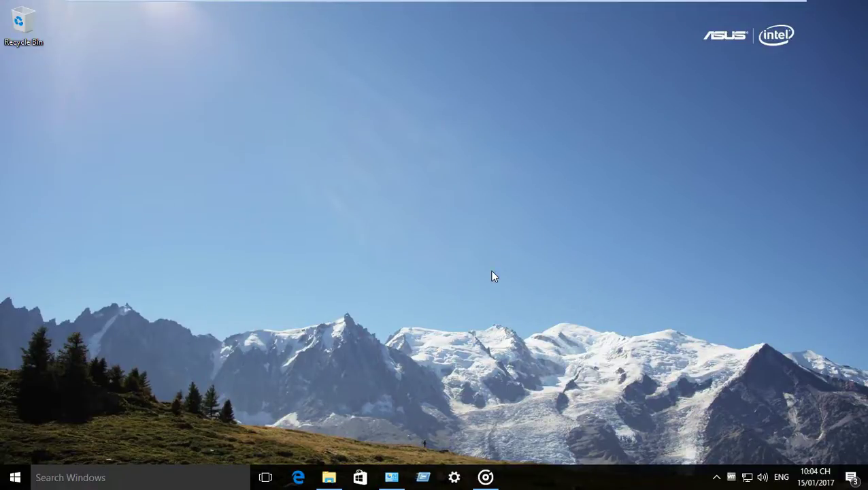
key("ctrl+shift+Escape")
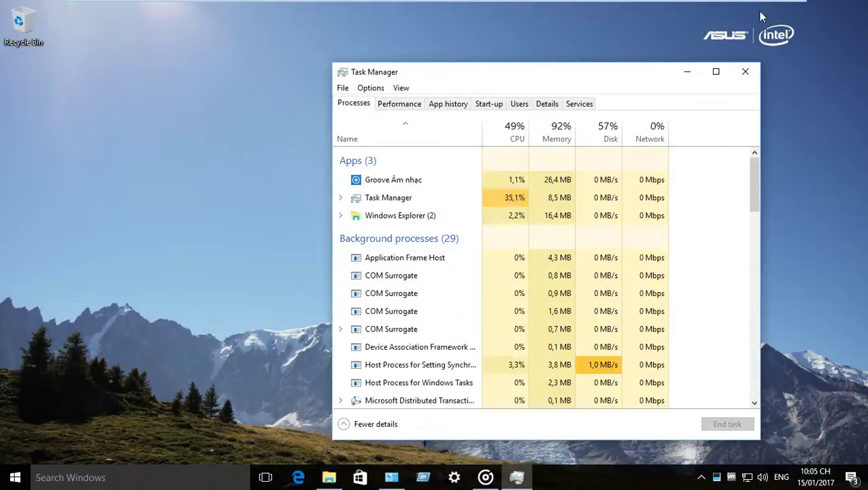
Step: Switch Task Manager to the Details tab and adjust the system volume
left_click(552, 105)
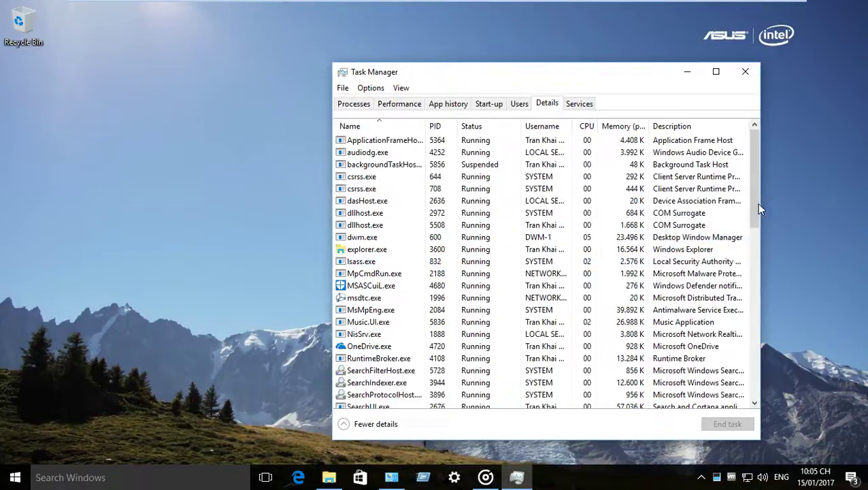
left_click(762, 478)
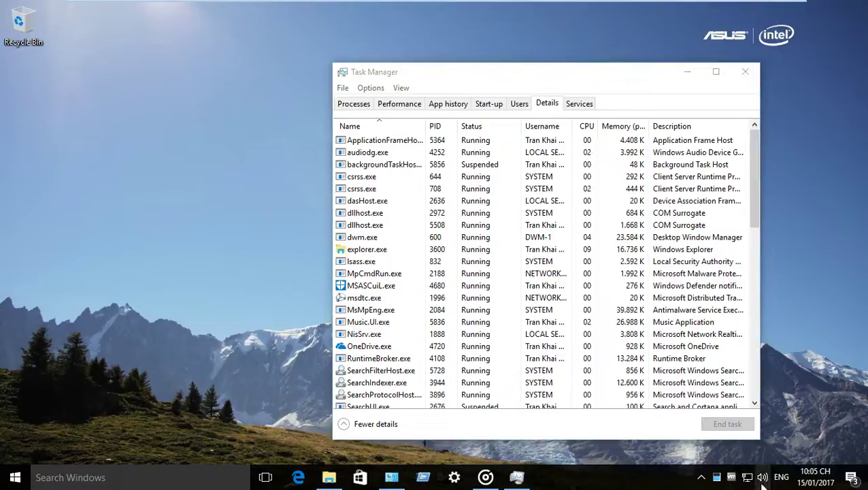
left_click_drag(781, 446, 832, 447)
left_click_drag(753, 206, 754, 407)
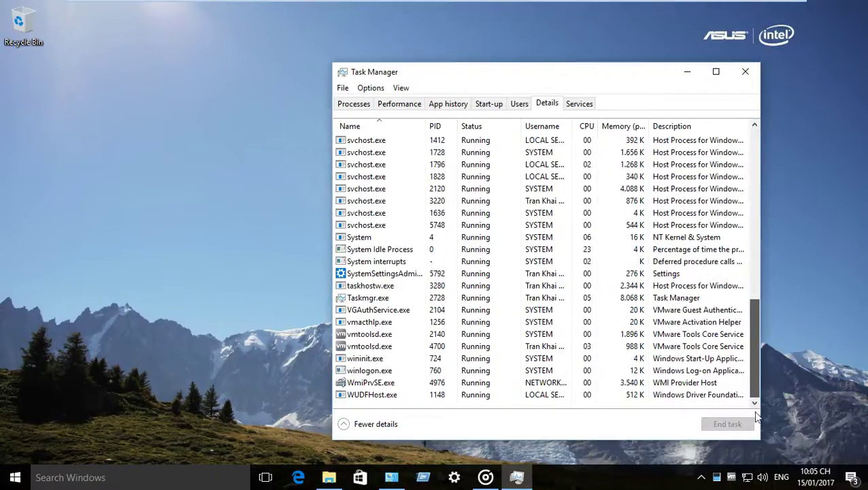
Step: Try ending wininit.exe again, dismiss the denial, then choose End process tree for it
left_click(707, 358)
left_click(704, 424)
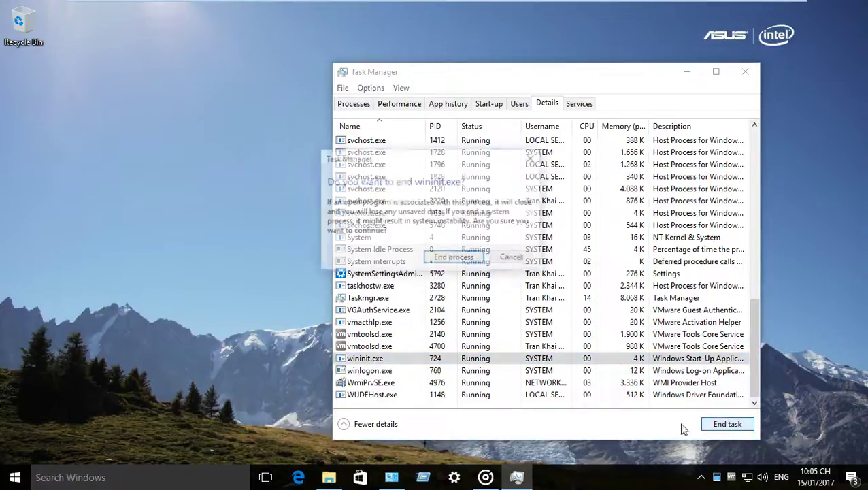
left_click(448, 260)
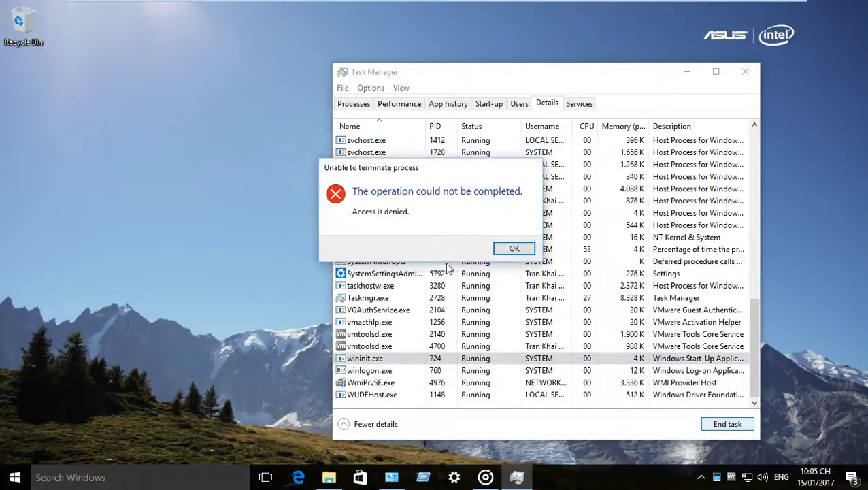
left_click(514, 249)
right_click(377, 361)
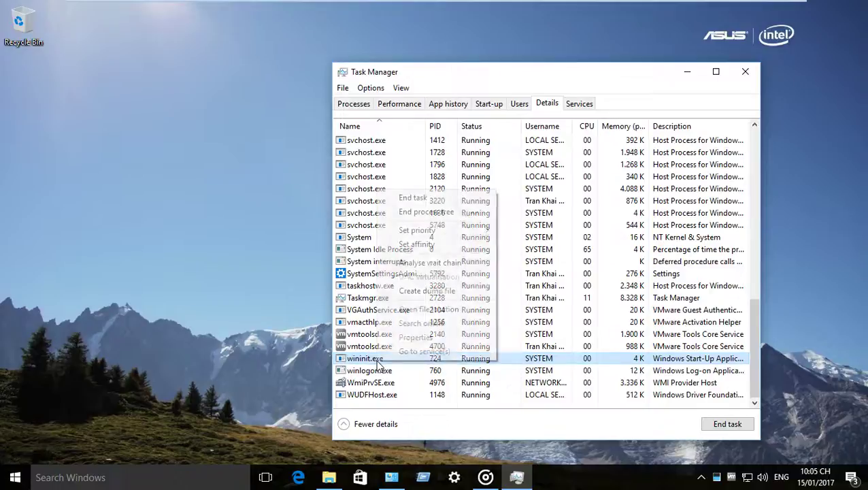
left_click(452, 212)
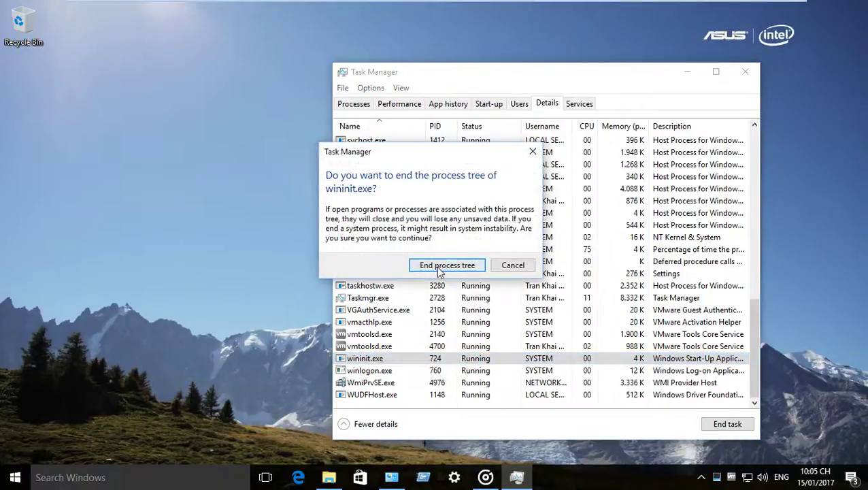
Step: Confirm ending the wininit.exe process tree, capture the crash screen via VM > Capture Screen, and minimize
left_click(443, 269)
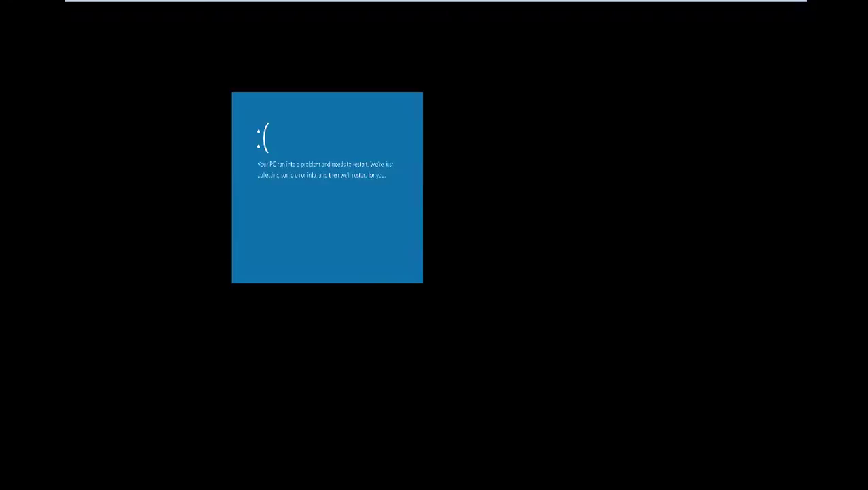
mouse_move(303, 3)
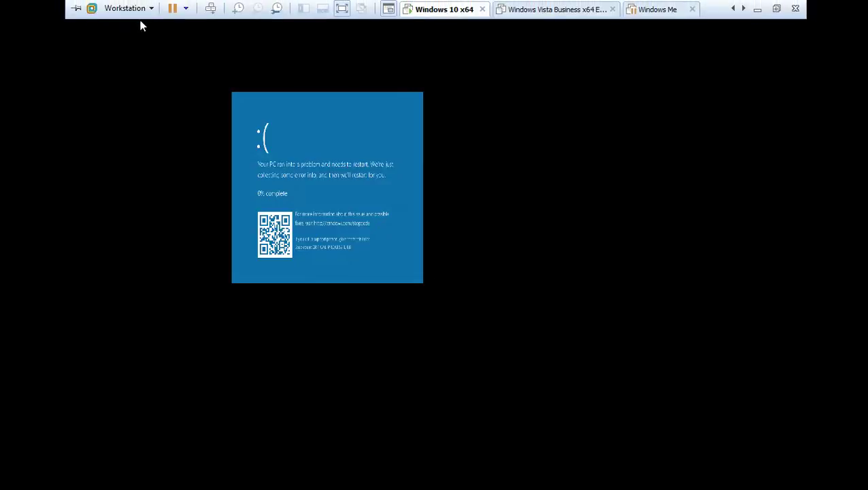
left_click(145, 15)
mouse_move(144, 66)
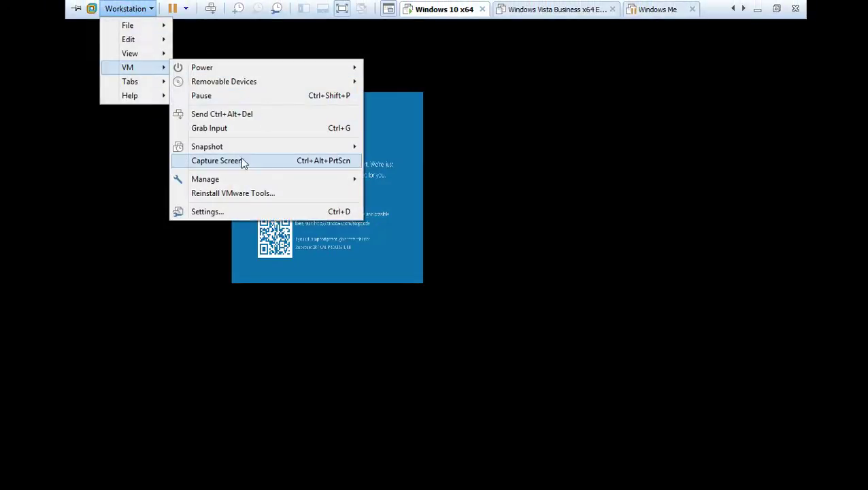
left_click(242, 163)
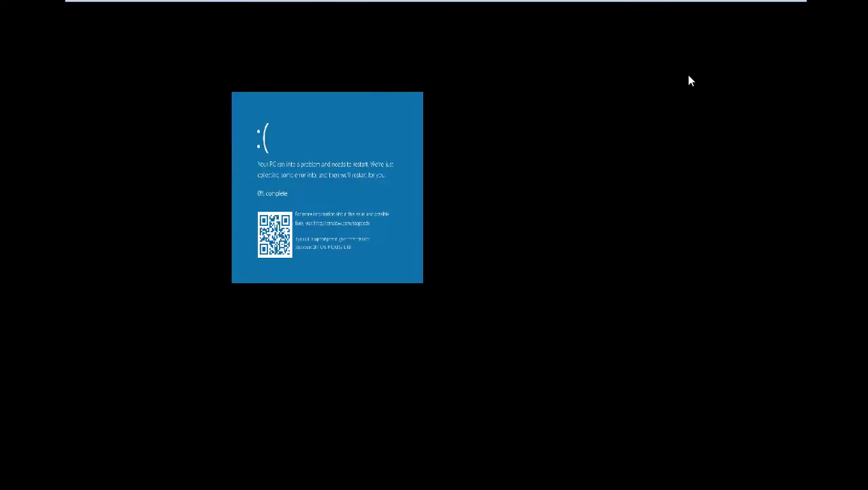
mouse_move(727, 5)
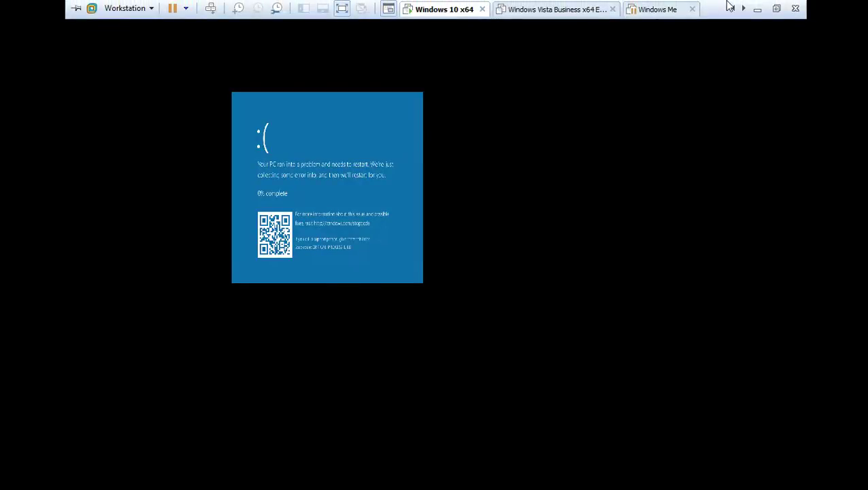
left_click(757, 10)
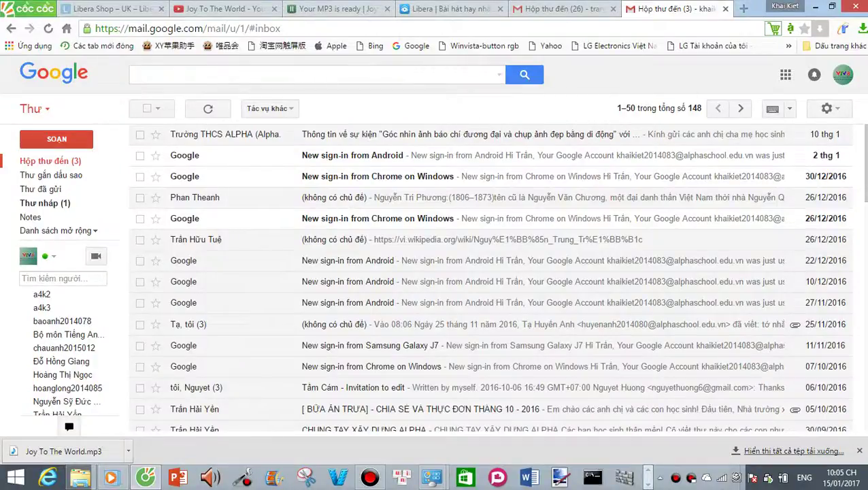
Step: Browse to WORKING (E:) > My GoAnimate+Powtoon backup > Background+Prop > VMware Workstation screenshot and select the new Windows 10 PNG
scroll(862, 173, "down", 4)
scroll(857, 170, "up", 4)
left_click(68, 479)
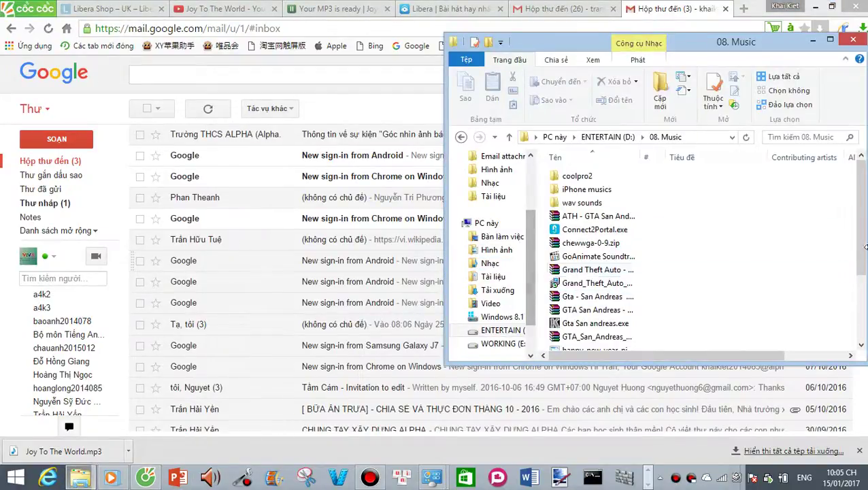
left_click(506, 342)
left_click_drag(861, 178, 862, 215)
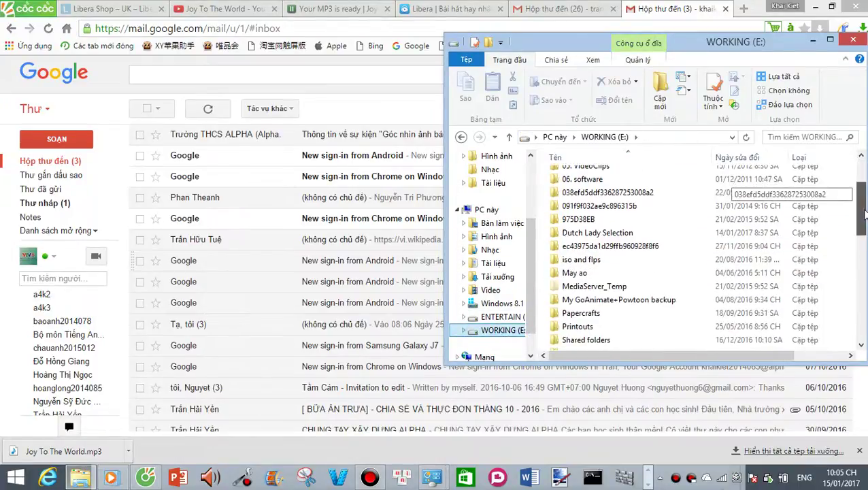
double_click(720, 300)
double_click(592, 175)
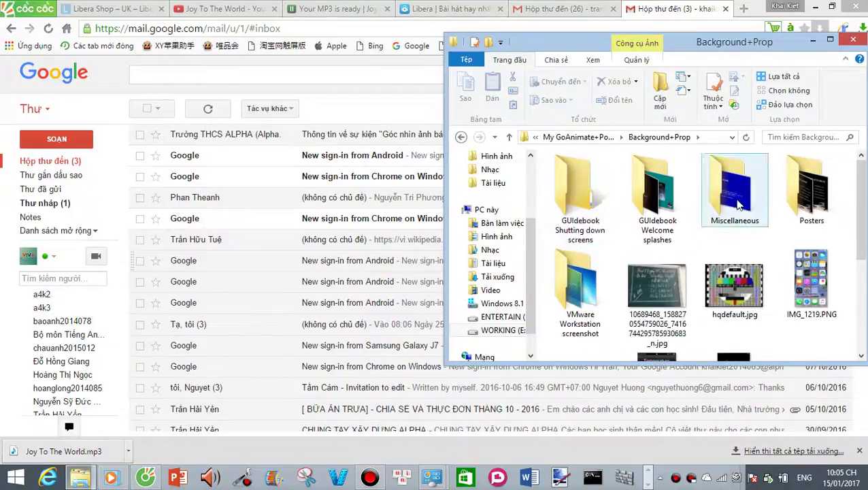
double_click(580, 286)
left_click_drag(860, 163, 863, 209)
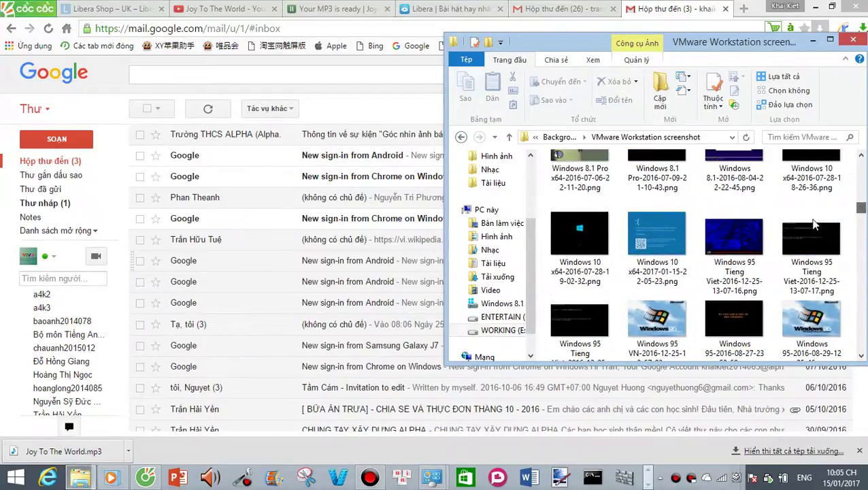
left_click(650, 228)
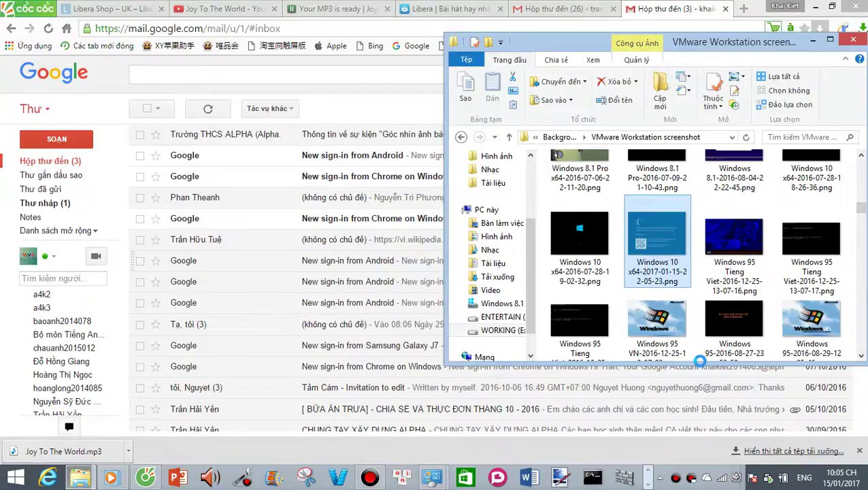
double_click(733, 319)
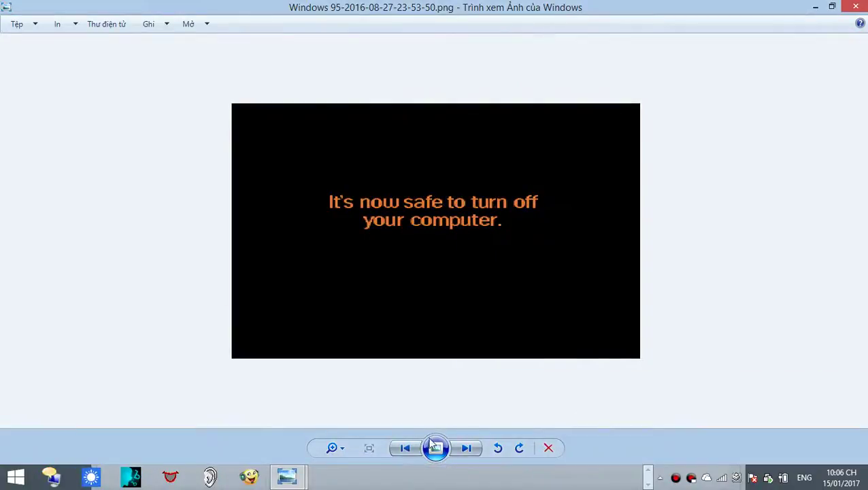
left_click(405, 447)
left_click(462, 450)
left_click(461, 451)
left_click(454, 453)
left_click(412, 448)
left_click(413, 448)
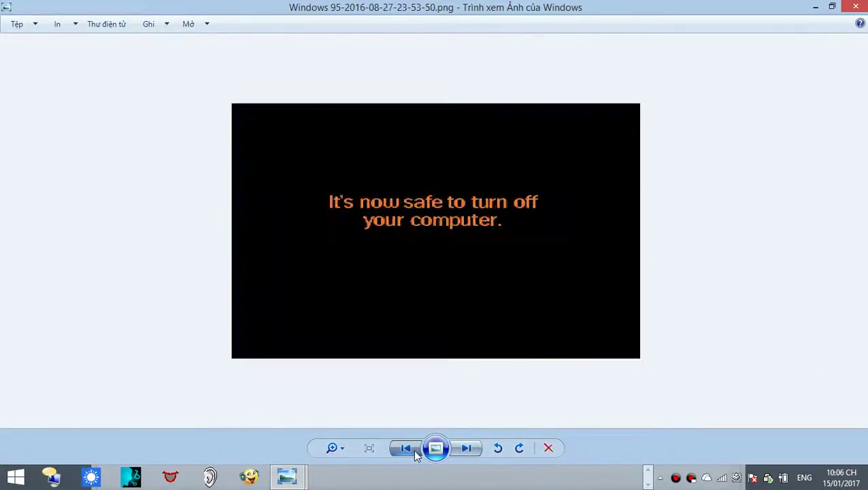
left_click(413, 449)
left_click(413, 449)
left_click(412, 449)
left_click(415, 449)
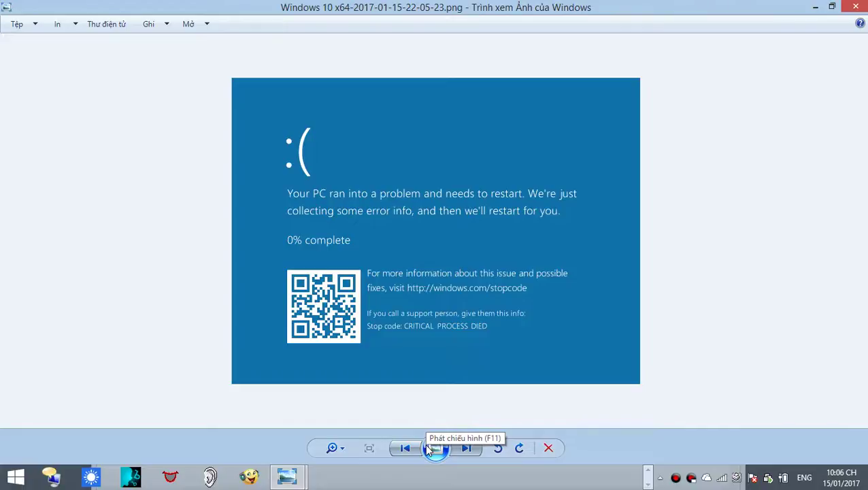
left_click(648, 480)
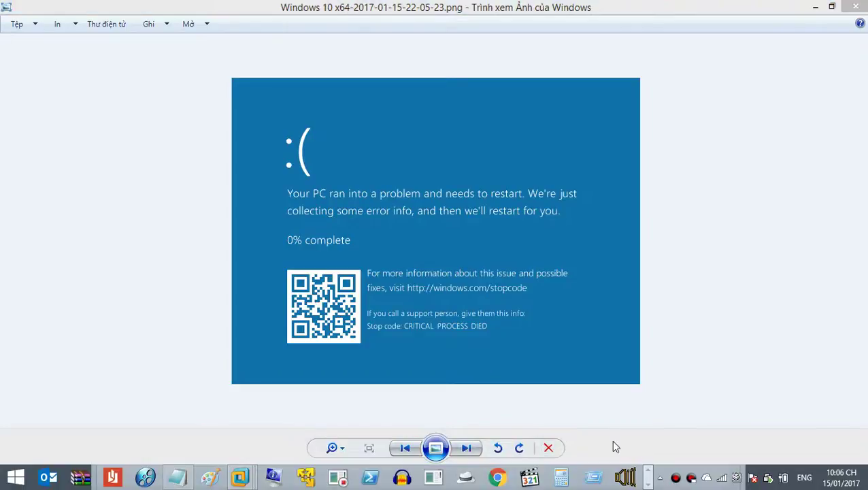